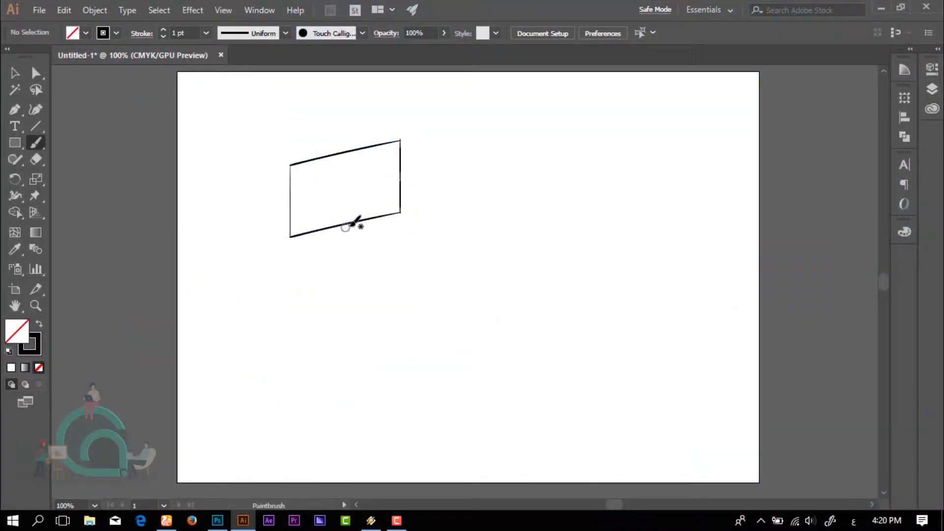
Enlarge the brushed monitor outline, stretching it taller and wider.
{"action": "key", "text": "v"}
{"action": "left_click_drag", "start_coordinate": [345, 237], "coordinate": [345, 254]}
{"action": "left_click_drag", "start_coordinate": [400, 197], "coordinate": [423, 197]}
{"action": "left_click", "coordinate": [381, 259]}
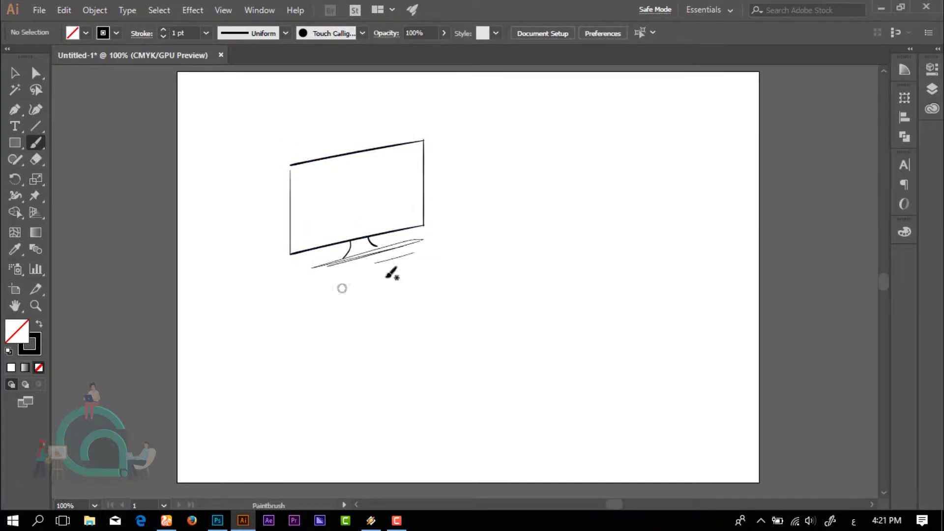
Add a thin top-edge stroke and a copied left edge line to the monitor.
{"action": "left_click_drag", "start_coordinate": [419, 136], "coordinate": [512, 130]}
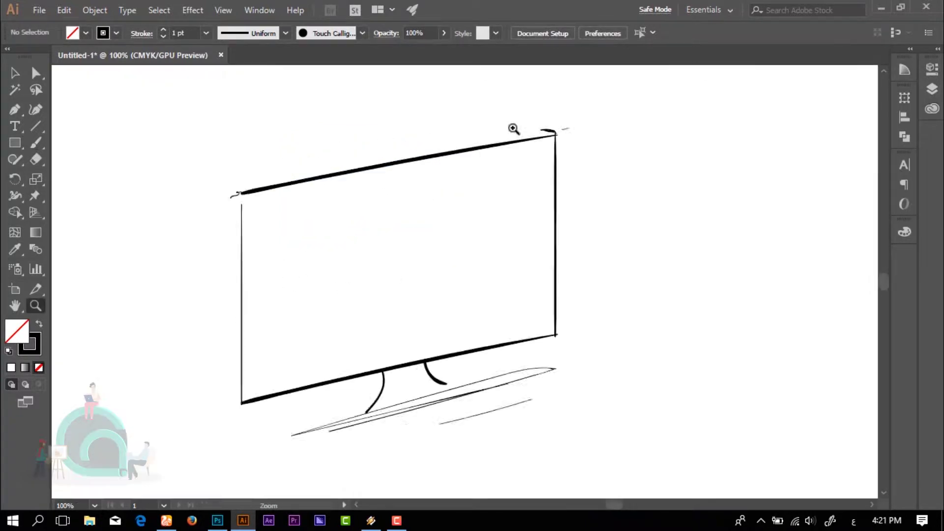
{"action": "left_click_drag", "start_coordinate": [194, 201], "coordinate": [635, 124]}
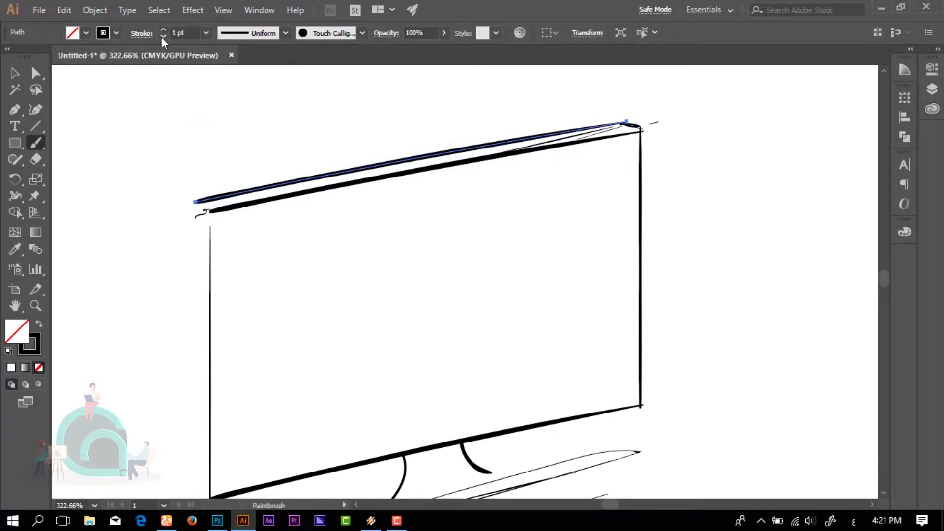
{"action": "mouse_move", "coordinate": [250, 207]}
{"action": "left_mouse_down"}
{"action": "mouse_move", "coordinate": [234, 206]}
{"action": "mouse_move", "coordinate": [236, 197]}
{"action": "left_mouse_up"}
{"action": "left_click_drag", "start_coordinate": [235, 432], "coordinate": [251, 436]}
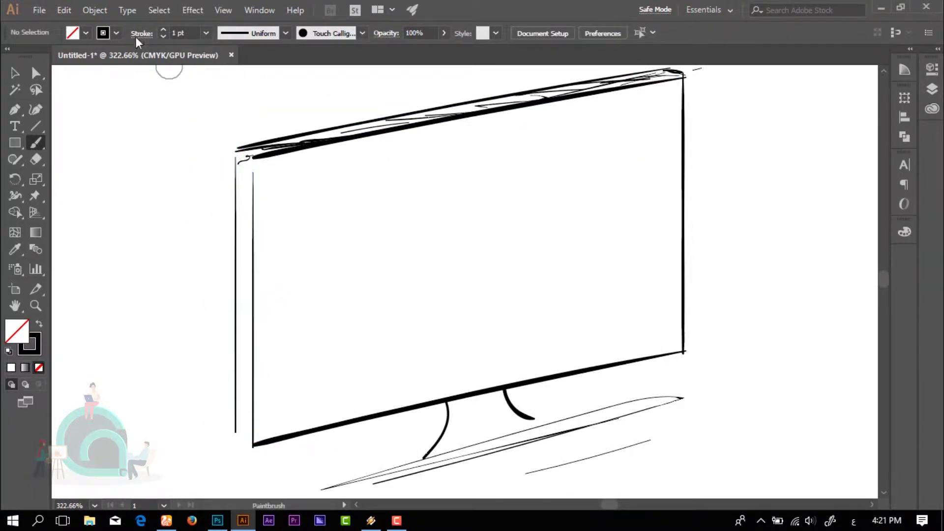
Draw the inner screen border inside the monitor with a 0.25 pt stroke.
{"action": "left_click", "coordinate": [163, 30]}
{"action": "left_click_drag", "start_coordinate": [249, 126], "coordinate": [654, 450]}
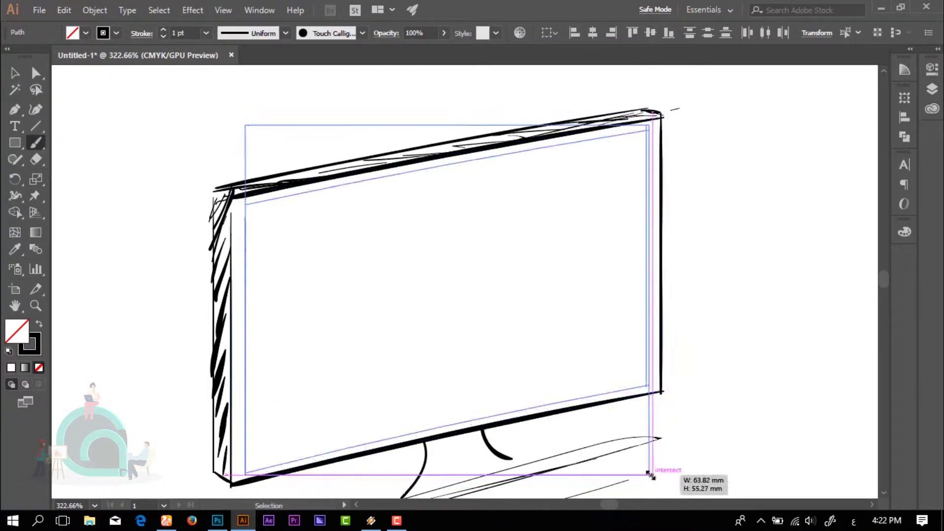
{"action": "left_click", "coordinate": [465, 429]}
{"action": "left_click", "coordinate": [390, 194], "text": "shift"}
{"action": "left_click", "coordinate": [163, 36]}
{"action": "left_click", "coordinate": [719, 255]}
Brush the upper and lower long belt lines and shift the lower one into place.
{"action": "scroll", "coordinate": [405, 255], "scroll_direction": "down", "scroll_amount": 3}
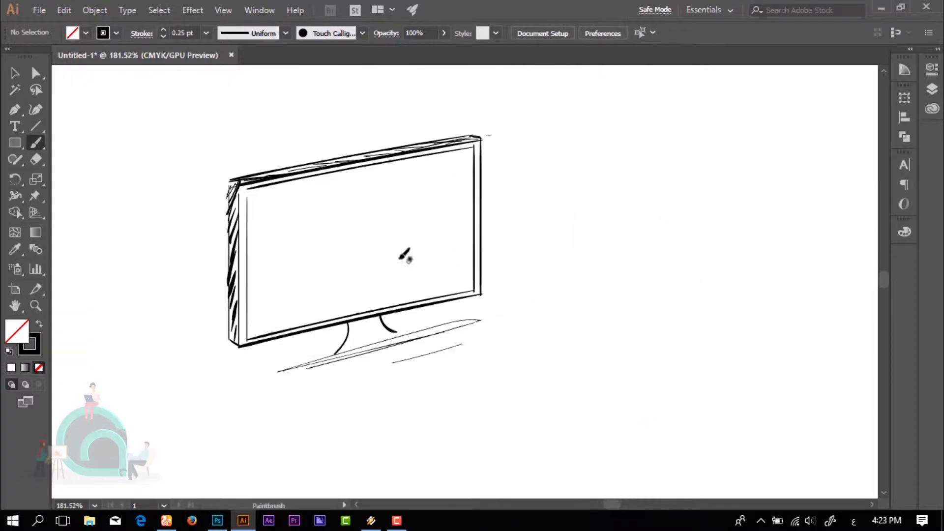
{"action": "left_click_drag", "start_coordinate": [404, 254], "coordinate": [329, 208]}
{"action": "left_click_drag", "start_coordinate": [320, 210], "coordinate": [629, 262]}
{"action": "left_click_drag", "start_coordinate": [263, 265], "coordinate": [572, 318]}
{"action": "mouse_move", "coordinate": [506, 311]}
{"action": "left_mouse_down"}
{"action": "mouse_move", "coordinate": [479, 300]}
{"action": "mouse_move", "coordinate": [497, 286]}
{"action": "left_mouse_up"}
Brush a rounded belt end, hatch lines across the surface, and extend the top edge left.
{"action": "key", "text": "b"}
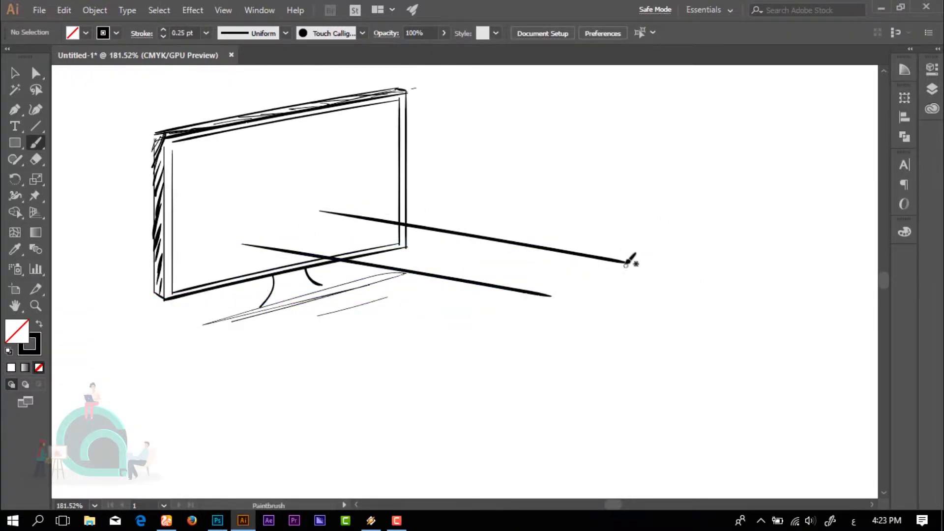
{"action": "left_click_drag", "start_coordinate": [555, 315], "coordinate": [520, 325]}
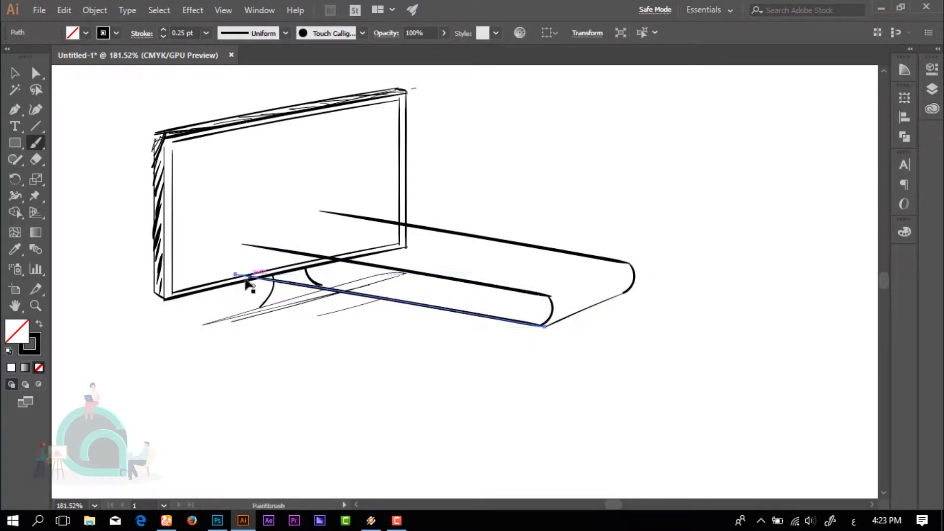
{"action": "key", "text": "b"}
{"action": "left_click_drag", "start_coordinate": [164, 228], "coordinate": [344, 259]}
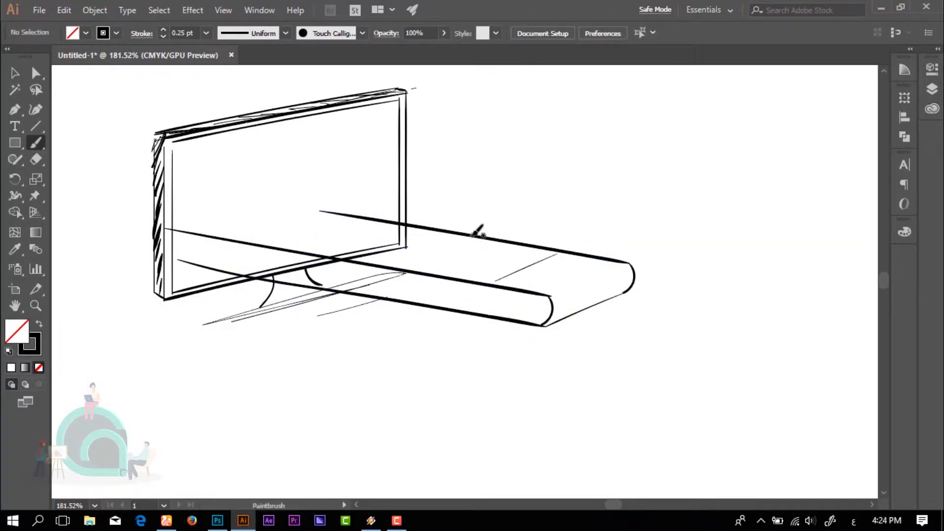
{"action": "key", "text": "ctrl+d"}
{"action": "key", "text": "ctrl+d"}
{"action": "key", "text": "ctrl+d"}
{"action": "left_click_drag", "start_coordinate": [525, 268], "coordinate": [585, 281]}
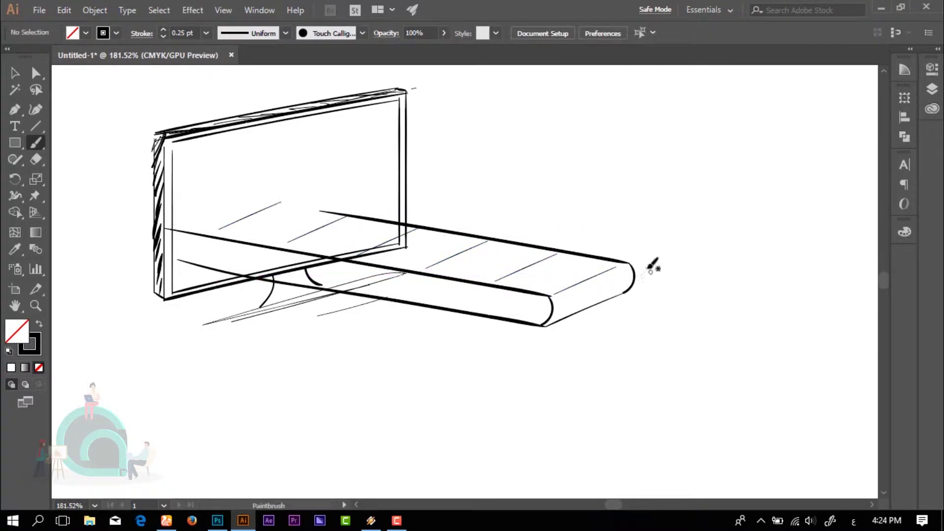
{"action": "scroll", "coordinate": [566, 241], "scroll_direction": "up", "scroll_amount": 1}
{"action": "scroll", "coordinate": [566, 241], "scroll_direction": "left", "scroll_amount": 1}
{"action": "left_click", "coordinate": [383, 236], "text": "ctrl"}
{"action": "left_click_drag", "start_coordinate": [311, 223], "coordinate": [356, 231]}
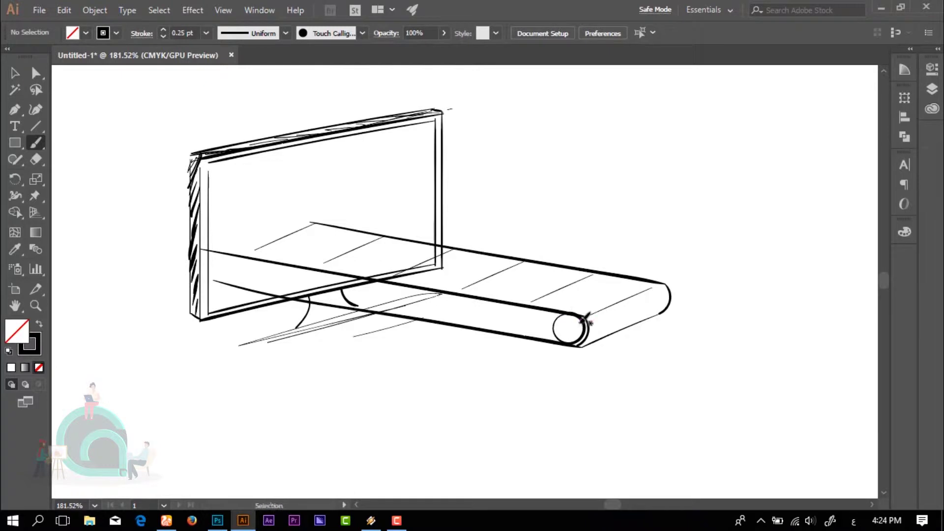
Copy the wheel along the belt to make three rollers, then select the conveyor group.
{"action": "key", "text": "v"}
{"action": "left_click_drag", "start_coordinate": [569, 328], "coordinate": [282, 282]}
{"action": "key", "text": "ctrl+shift+F9"}
{"action": "left_click", "coordinate": [437, 116]}
{"action": "key", "text": "shift+e"}
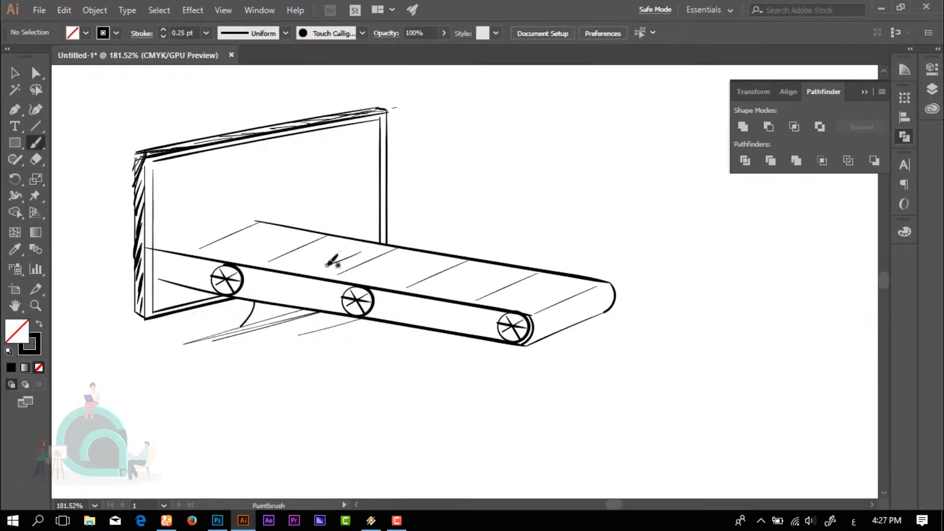
Brush a box face on the belt, copy it left, and join the top stroke to the edge.
{"action": "left_click_drag", "start_coordinate": [328, 232], "coordinate": [362, 253]}
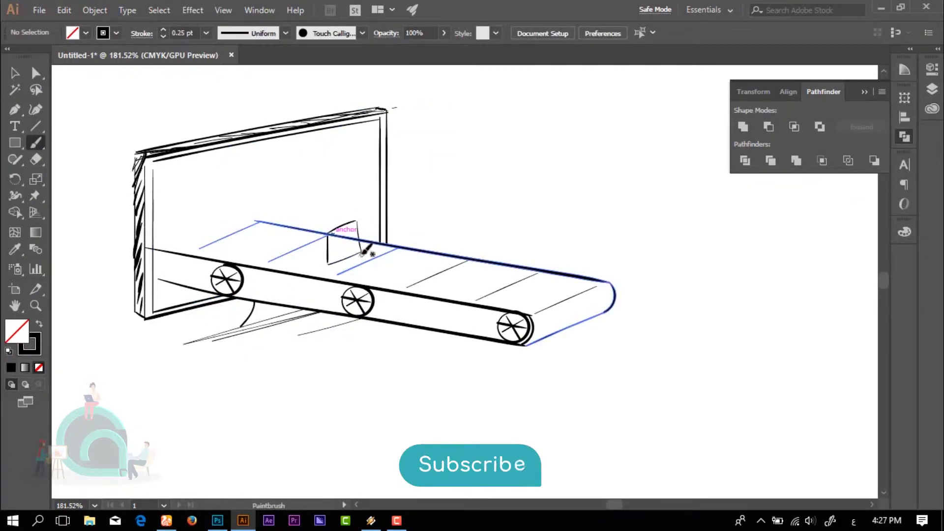
{"action": "scroll", "coordinate": [352, 260], "scroll_direction": "up", "scroll_amount": 5}
{"action": "key", "text": "v"}
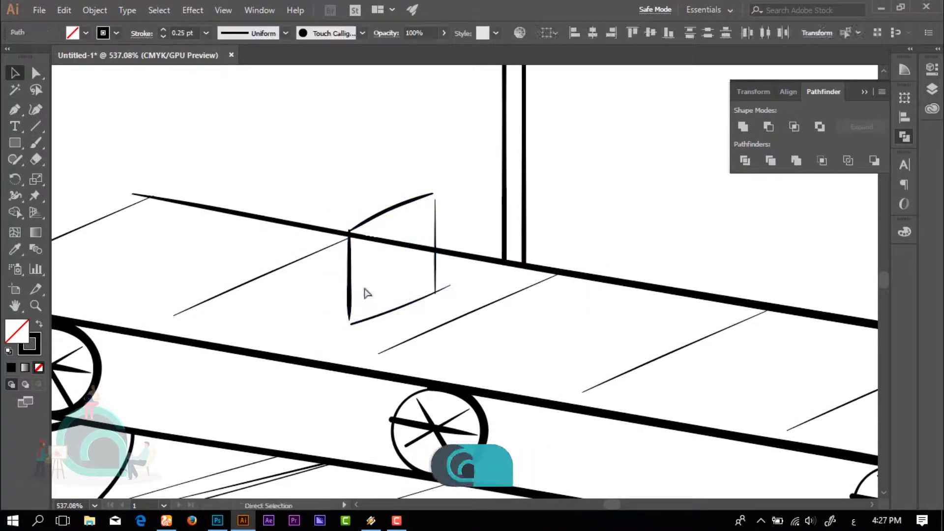
{"action": "left_click", "coordinate": [413, 209]}
{"action": "left_click_drag", "start_coordinate": [413, 209], "coordinate": [335, 209]}
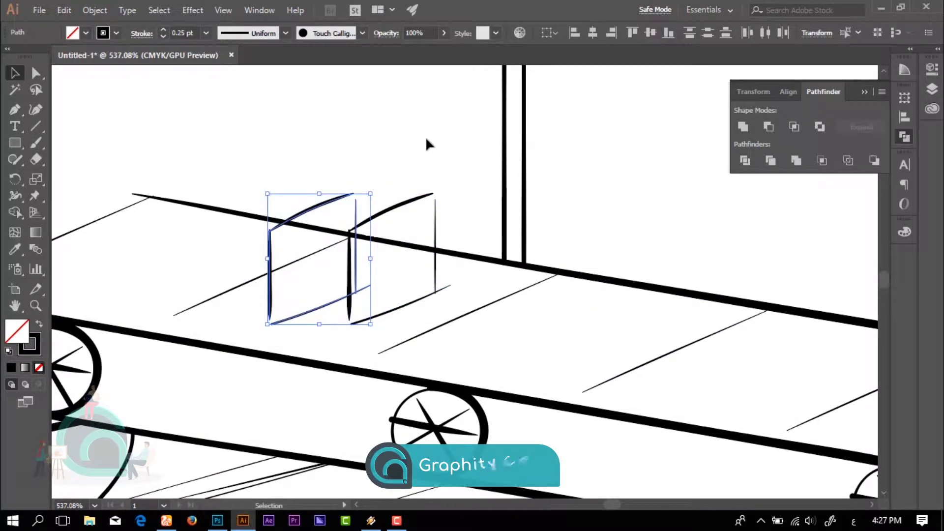
{"action": "left_click", "coordinate": [441, 190]}
{"action": "left_click_drag", "start_coordinate": [432, 194], "coordinate": [434, 200]}
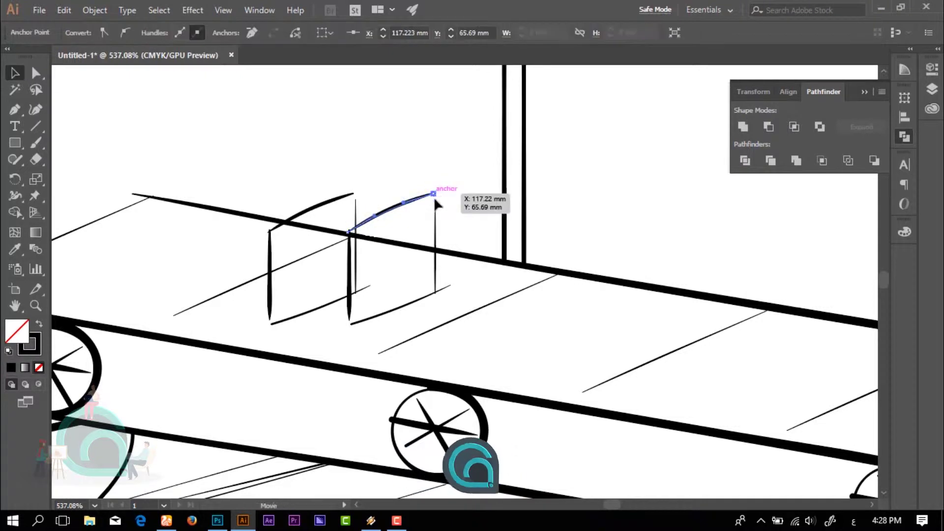
{"action": "left_click", "coordinate": [422, 181]}
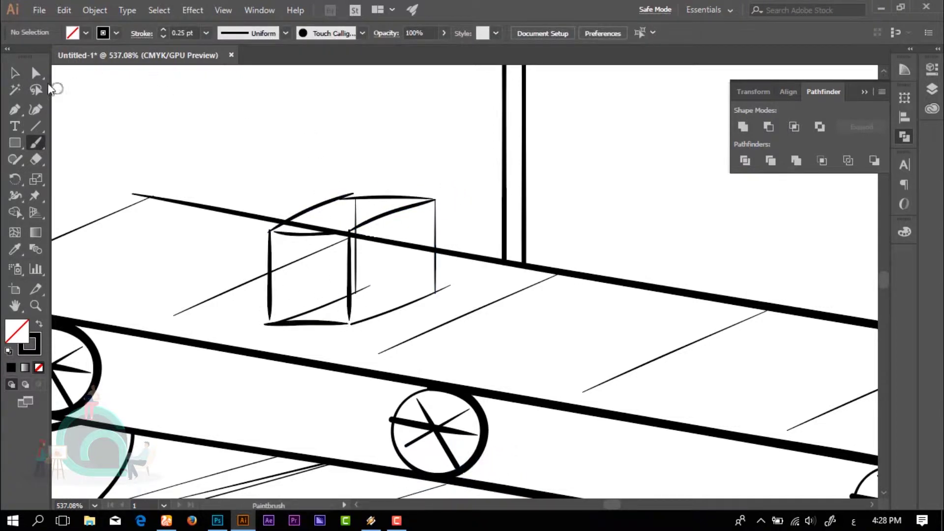
{"action": "key", "text": "v"}
{"action": "scroll", "coordinate": [447, 190], "scroll_direction": "down", "scroll_amount": 5}
Erase belt lines hidden by the box, swap fill and stroke, and zoom out.
{"action": "scroll", "coordinate": [447, 190], "scroll_direction": "up", "scroll_amount": 3}
{"action": "left_click", "coordinate": [485, 320]}
{"action": "key", "text": "shift+e"}
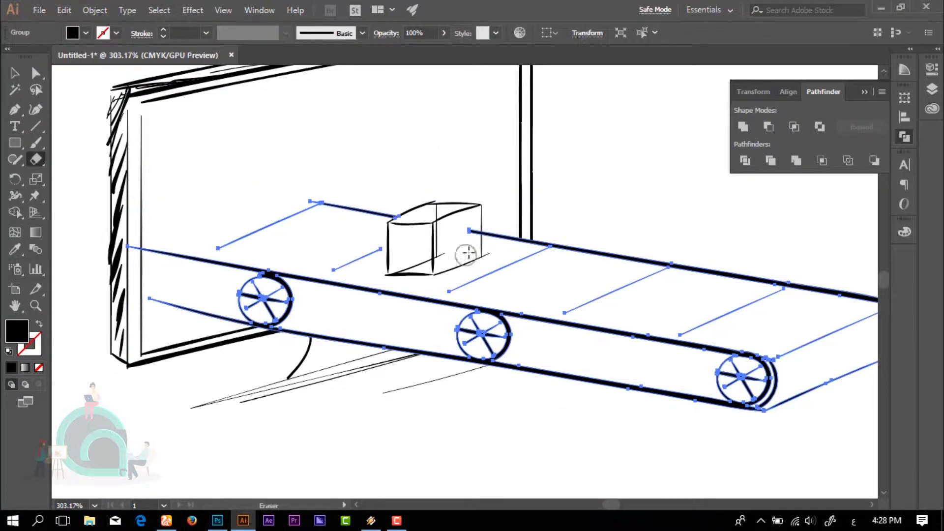
{"action": "key", "text": "ctrl+shift+a"}
{"action": "key", "text": "shift+x"}
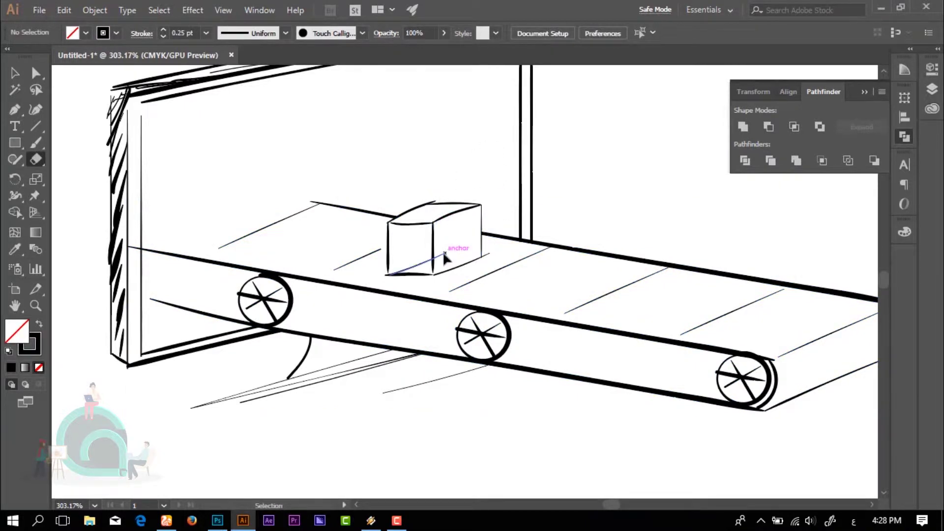
{"action": "key", "text": "z"}
{"action": "key", "text": "ctrl+0"}
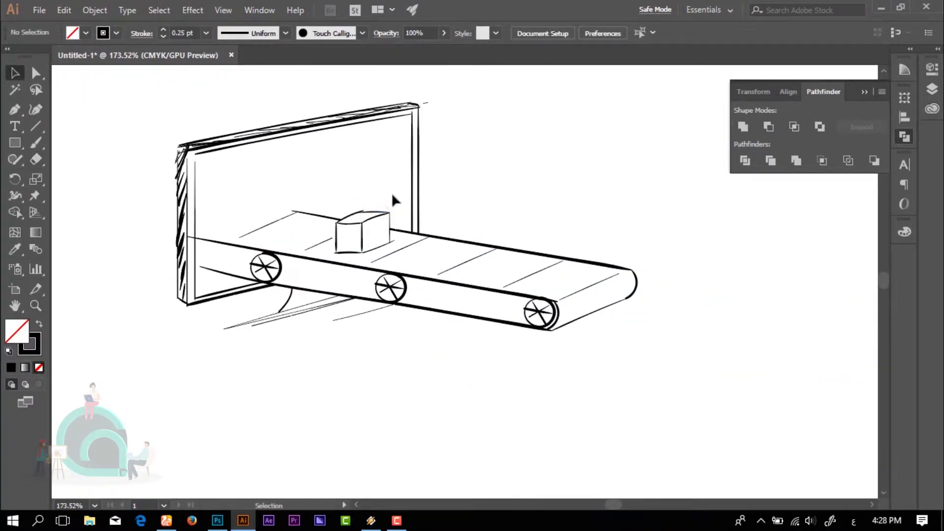
Copy the box into four along the belt, erase hidden lines, and start the '3D' label.
{"action": "left_click_drag", "start_coordinate": [364, 234], "coordinate": [468, 259]}
{"action": "key", "text": "ctrl+d"}
{"action": "key", "text": "ctrl+d"}
{"action": "key", "text": "ctrl+shift+a"}
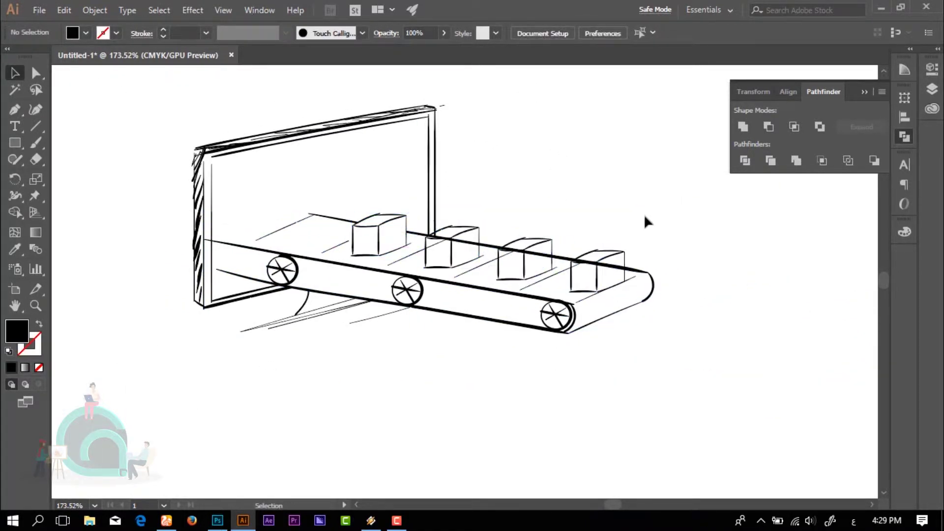
{"action": "left_click", "coordinate": [643, 268]}
{"action": "key", "text": "shift+e"}
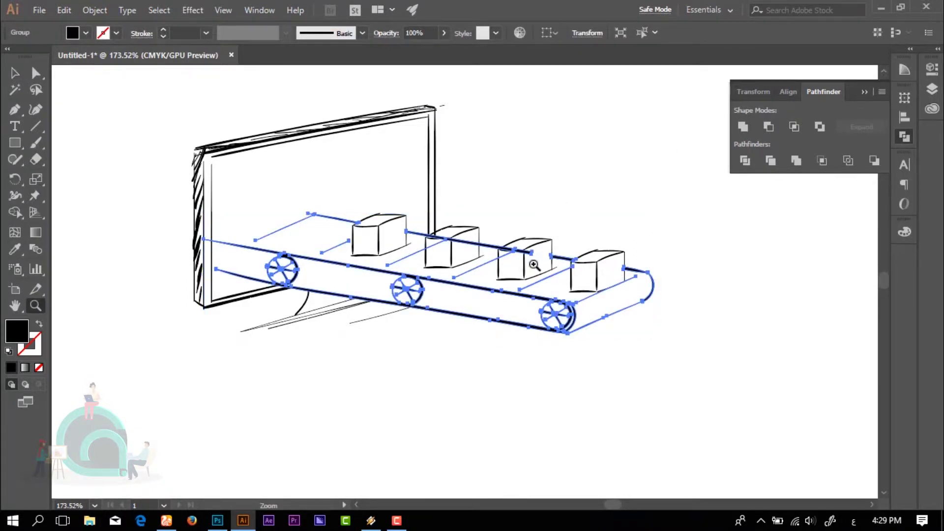
{"action": "left_click_drag", "start_coordinate": [534, 265], "coordinate": [556, 265]}
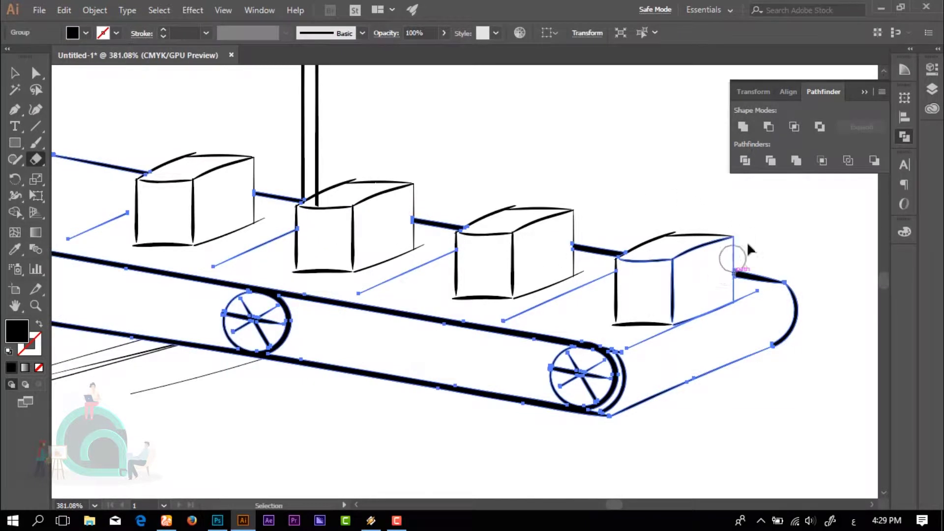
{"action": "mouse_move", "coordinate": [299, 223]}
{"action": "left_mouse_down"}
{"action": "mouse_move", "coordinate": [300, 250]}
{"action": "mouse_move", "coordinate": [334, 221]}
{"action": "left_mouse_up"}
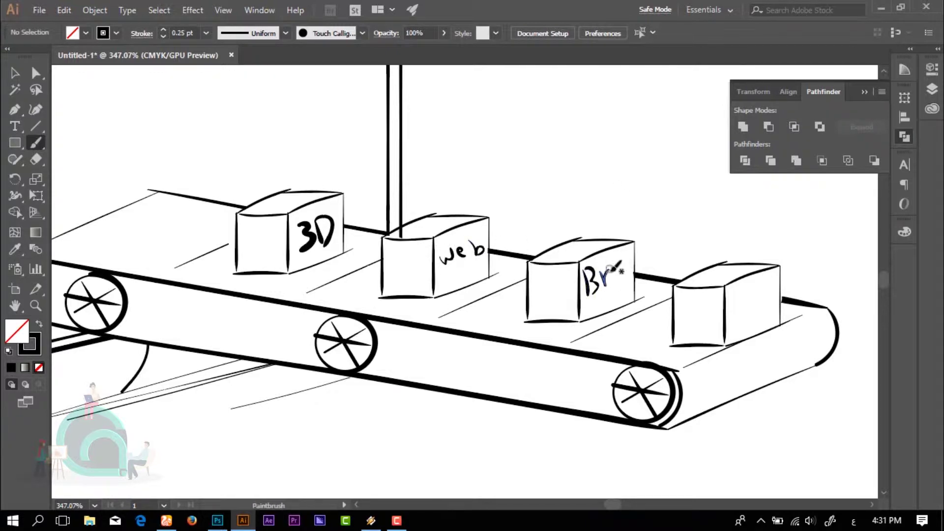
Letter the third and fourth boxes 'Brand' and 'Motion'.
{"action": "mouse_move", "coordinate": [647, 250]}
{"action": "left_mouse_down"}
{"action": "mouse_move", "coordinate": [636, 275]}
{"action": "mouse_move", "coordinate": [455, 223]}
{"action": "left_mouse_up"}
{"action": "left_click_drag", "start_coordinate": [544, 251], "coordinate": [590, 231]}
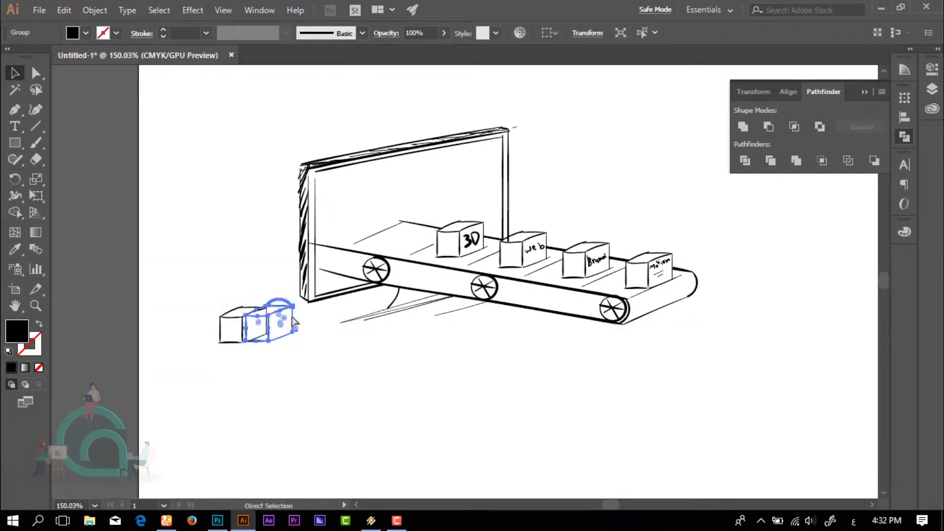
{"action": "key", "text": "v"}
Stack copied boxes into a pile on the left and erase their hidden lines.
{"action": "mouse_move", "coordinate": [315, 305]}
{"action": "left_mouse_down"}
{"action": "mouse_move", "coordinate": [320, 315]}
{"action": "mouse_move", "coordinate": [317, 253]}
{"action": "left_mouse_up"}
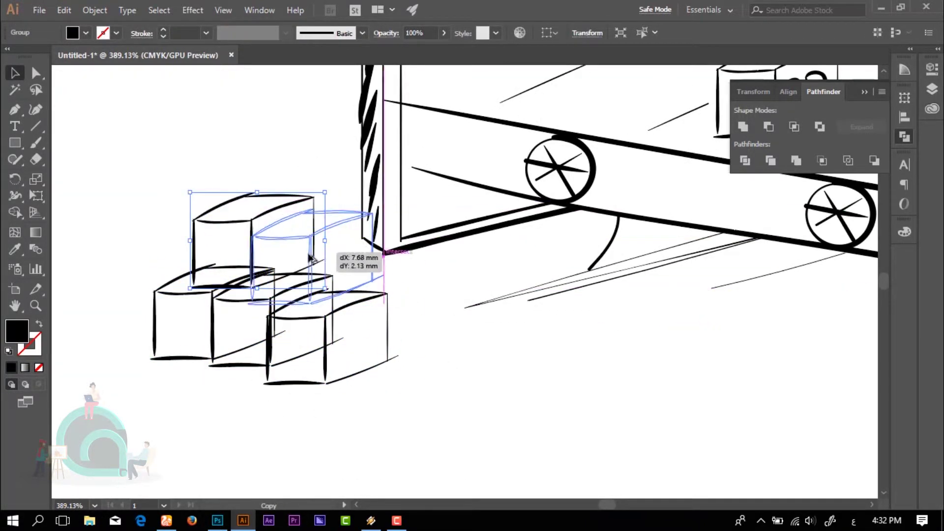
{"action": "mouse_move", "coordinate": [275, 305]}
{"action": "left_mouse_down"}
{"action": "mouse_move", "coordinate": [160, 300]}
{"action": "mouse_move", "coordinate": [185, 371]}
{"action": "left_mouse_up"}
{"action": "key", "text": "shift+e"}
{"action": "left_click", "coordinate": [219, 236], "text": "ctrl"}
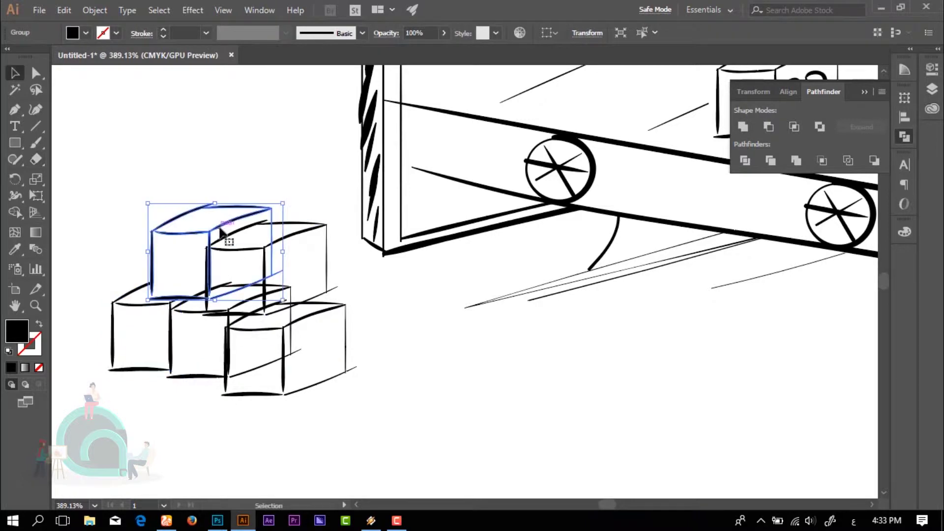
{"action": "left_click_drag", "start_coordinate": [219, 236], "coordinate": [222, 295]}
{"action": "left_click", "coordinate": [223, 297], "text": "ctrl"}
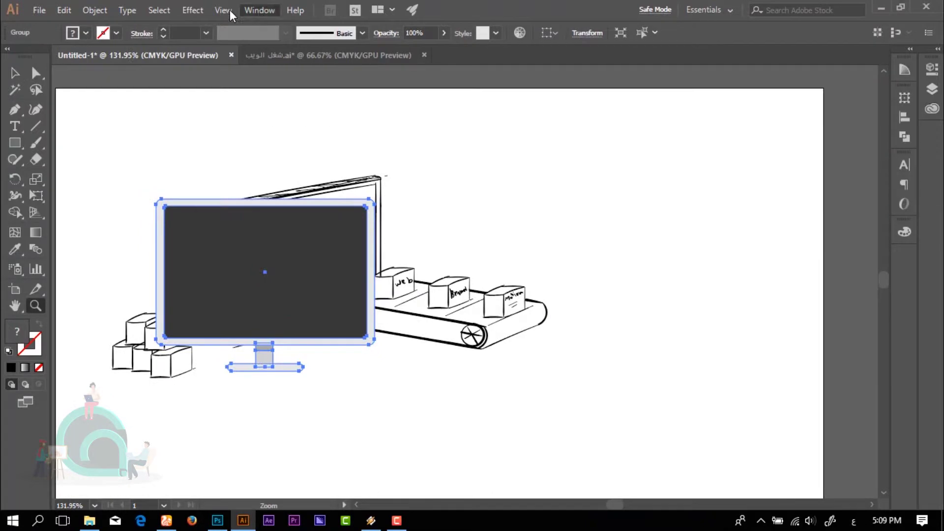
Extrude the monitor in 3D at 10 pt depth with rotation -10°, -40°, 5°.
{"action": "left_click", "coordinate": [192, 10]}
{"action": "mouse_move", "coordinate": [204, 89]}
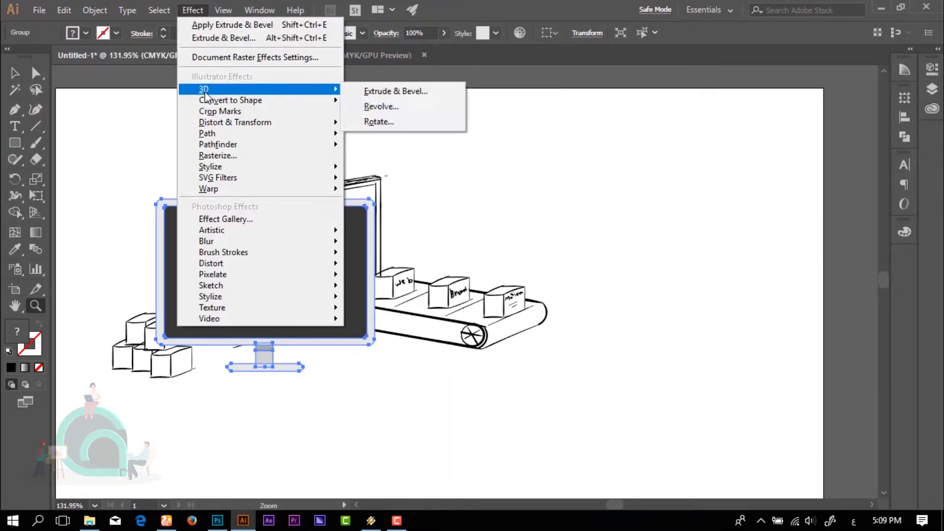
{"action": "left_click", "coordinate": [402, 92]}
{"action": "left_click", "coordinate": [617, 446]}
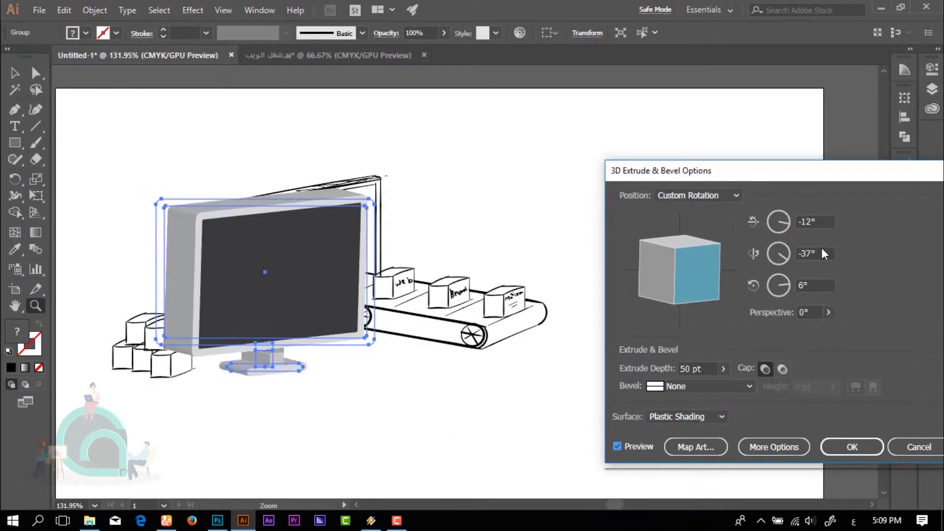
{"action": "key", "text": "Tab"}
{"action": "type", "text": "-40"}
{"action": "key", "text": "shift+Tab"}
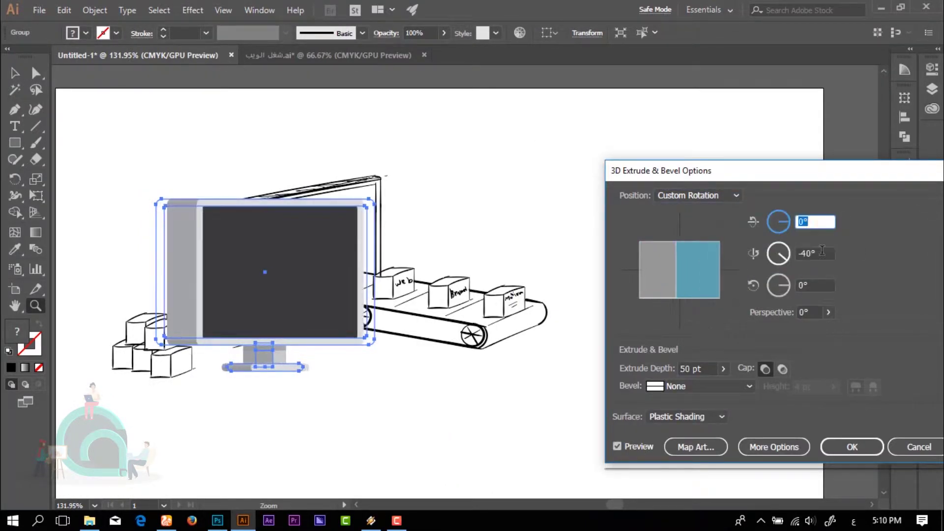
{"action": "type", "text": "-10"}
{"action": "key", "text": "Tab"}
{"action": "key", "text": "Tab"}
{"action": "type", "text": "5"}
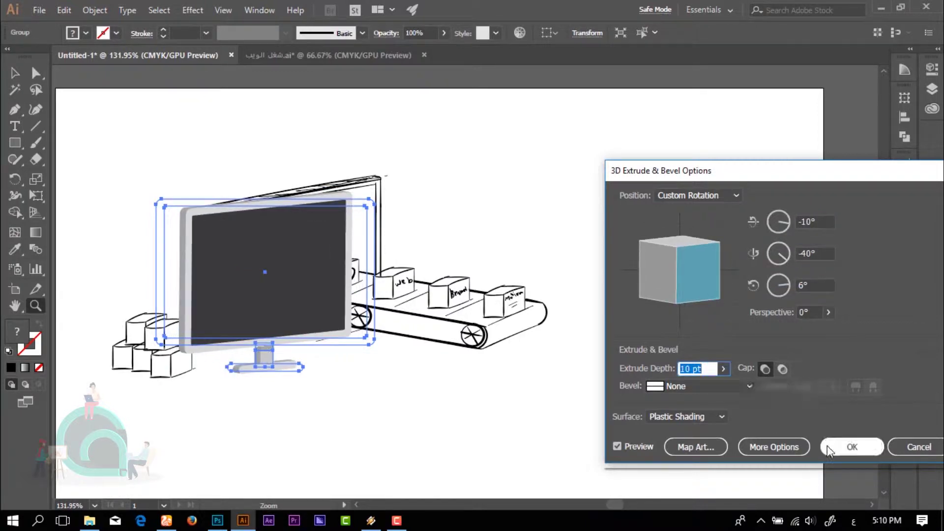
{"action": "left_click", "coordinate": [853, 446]}
{"action": "key", "text": "ctrl+plus"}
{"action": "key", "text": "ctrl+shift+a"}
Send the monitor behind the sketch and expand the appearance of a spare copy off the artboard.
{"action": "key", "text": "v"}
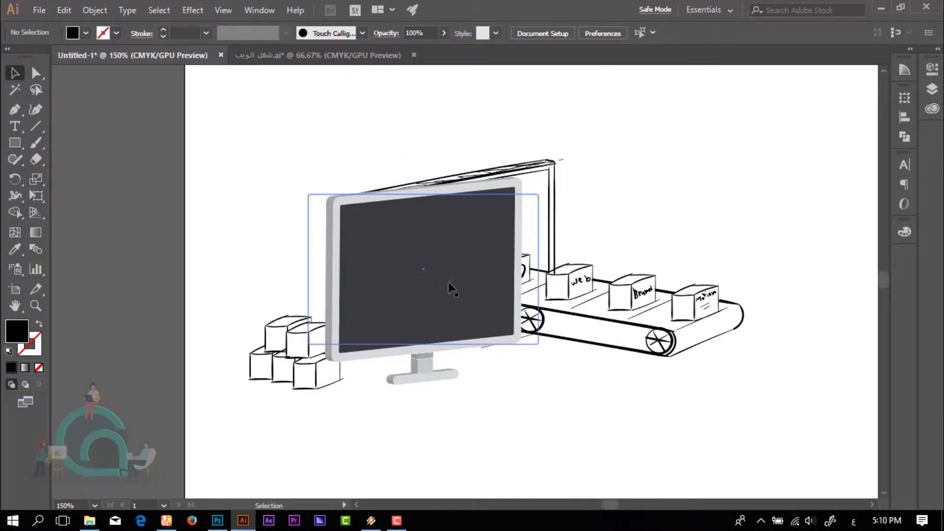
{"action": "left_click_drag", "start_coordinate": [452, 287], "coordinate": [490, 263]}
{"action": "key", "text": "ctrl+shift+bracketleft"}
{"action": "key", "text": "ctrl+alt+bracketright"}
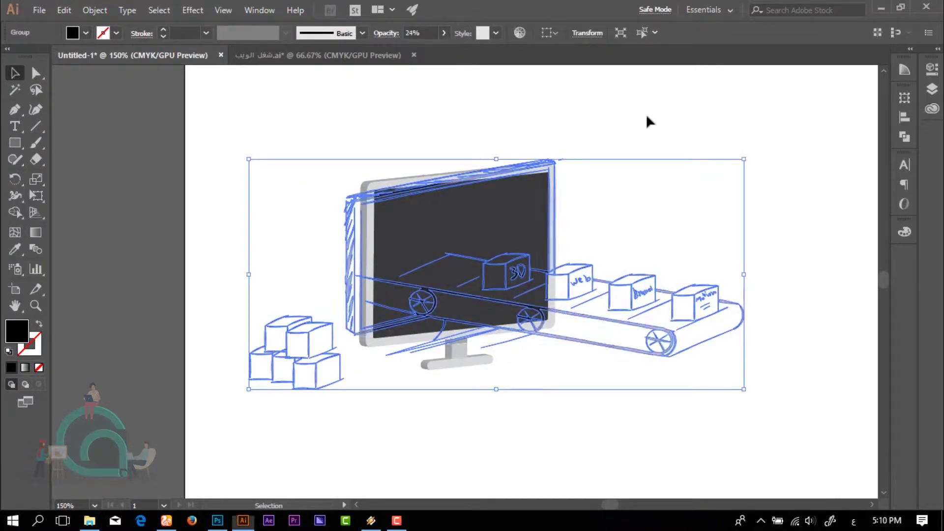
{"action": "key", "text": "ctrl+shift+a"}
{"action": "left_click_drag", "start_coordinate": [440, 339], "coordinate": [84, 337]}
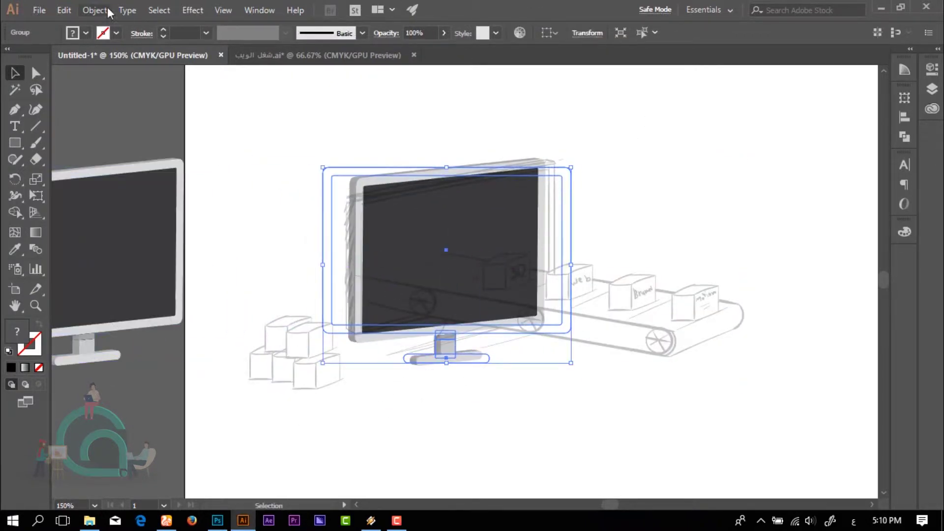
{"action": "left_click", "coordinate": [94, 10]}
{"action": "left_click", "coordinate": [453, 421]}
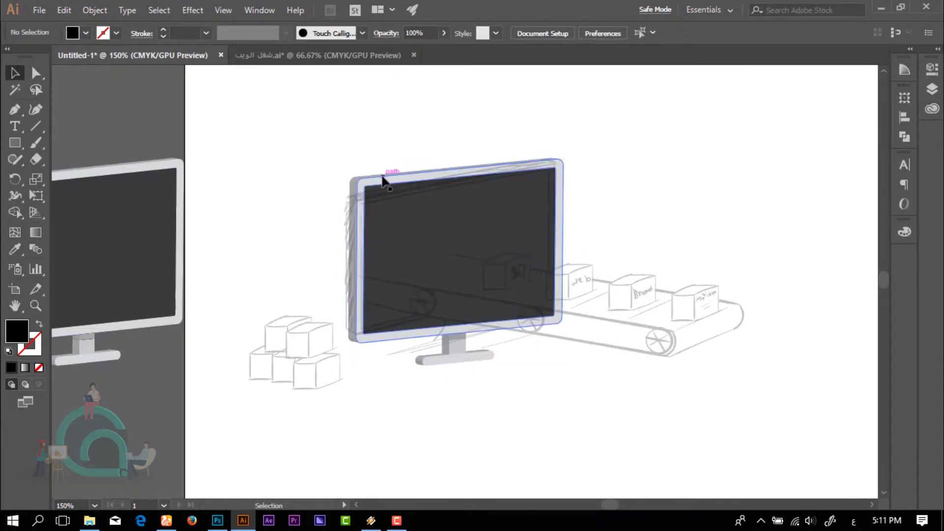
Move the 3D monitor up and right to line it up over the sketched monitor.
{"action": "left_click", "coordinate": [385, 182]}
{"action": "left_click_drag", "start_coordinate": [443, 182], "coordinate": [712, 95]}
{"action": "scroll", "coordinate": [782, 225], "scroll_direction": "up", "scroll_amount": 3}
{"action": "scroll", "coordinate": [782, 225], "scroll_direction": "right", "scroll_amount": 3}
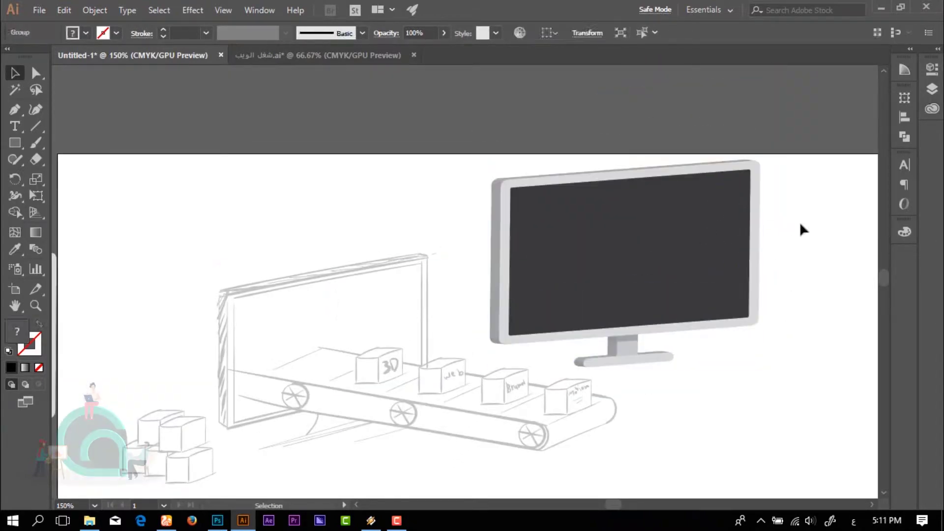
{"action": "left_click_drag", "start_coordinate": [748, 179], "coordinate": [762, 183]}
{"action": "left_click", "coordinate": [792, 196]}
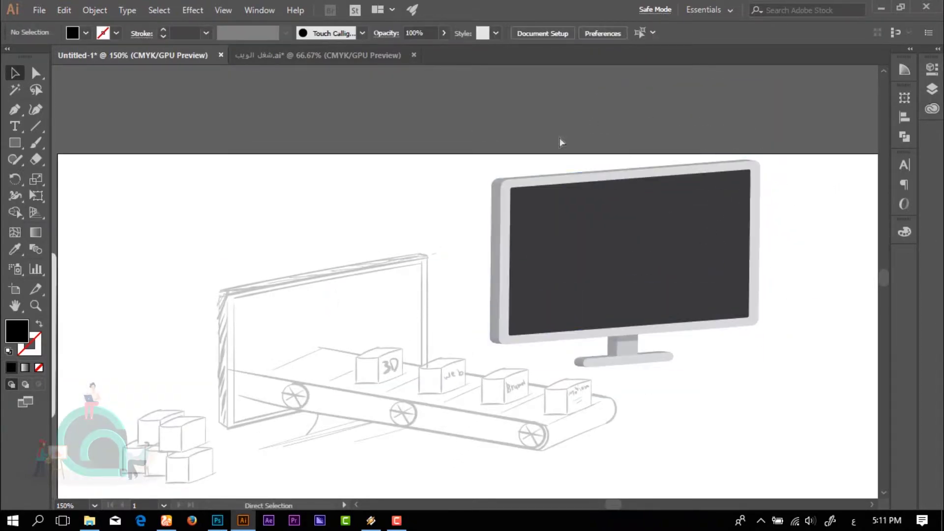
{"action": "left_click_drag", "start_coordinate": [526, 157], "coordinate": [497, 185]}
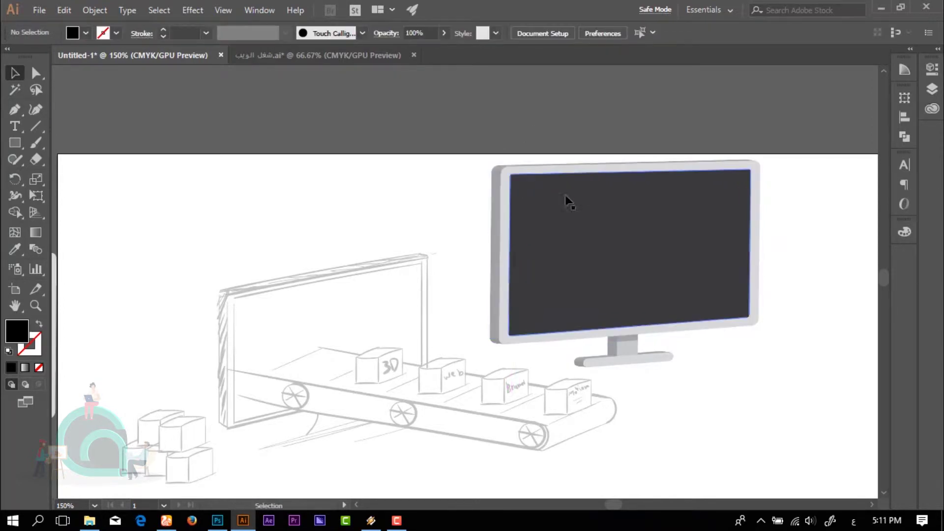
{"action": "left_click", "coordinate": [706, 177]}
{"action": "left_click", "coordinate": [647, 179]}
Set the monitor onto the sketch and pen-draw a slanted parallelogram band for the belt.
{"action": "left_click_drag", "start_coordinate": [563, 200], "coordinate": [441, 210]}
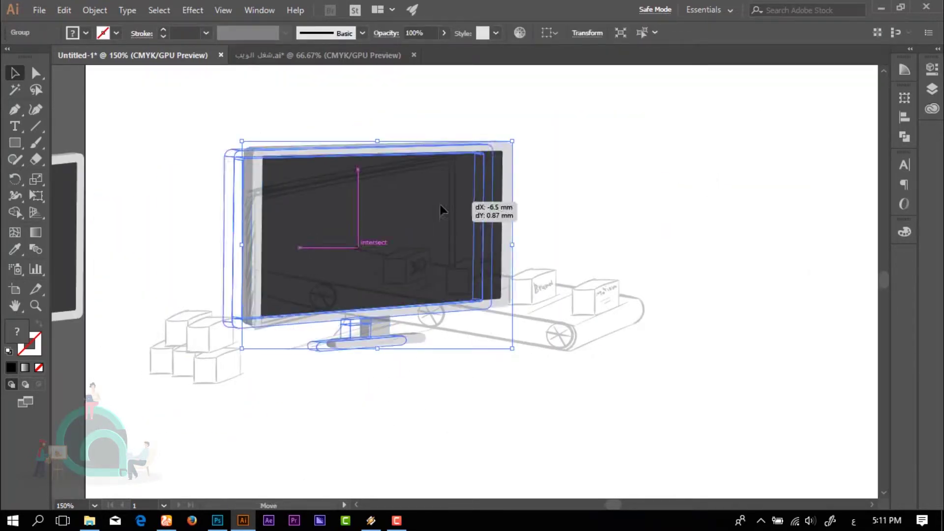
{"action": "key", "text": "p"}
{"action": "scroll", "coordinate": [441, 210], "scroll_direction": "up", "scroll_amount": 1}
{"action": "left_click", "coordinate": [435, 294]}
{"action": "left_click", "coordinate": [344, 301]}
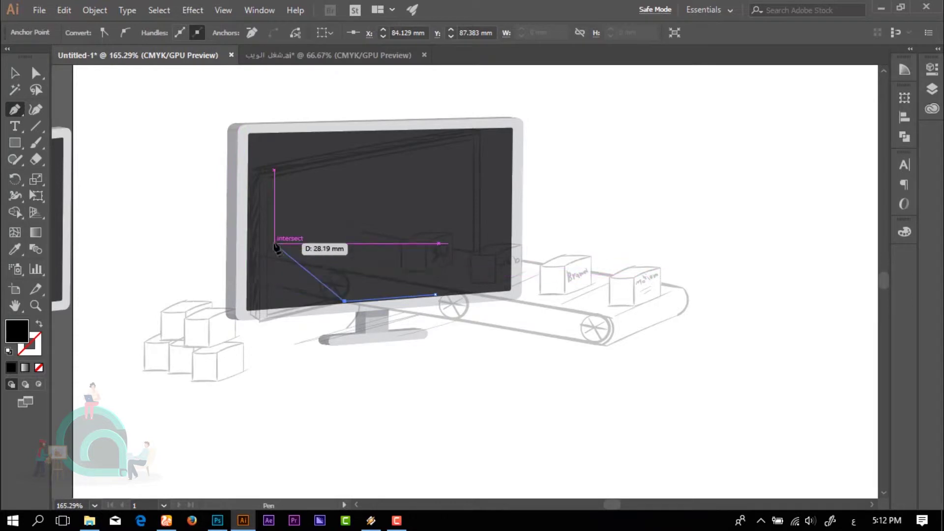
{"action": "left_click", "coordinate": [250, 261]}
{"action": "left_click", "coordinate": [348, 261]}
{"action": "left_click", "coordinate": [436, 294]}
{"action": "mouse_move", "coordinate": [386, 298]}
{"action": "left_mouse_down"}
{"action": "mouse_move", "coordinate": [559, 343]}
{"action": "mouse_move", "coordinate": [570, 325]}
{"action": "left_mouse_up"}
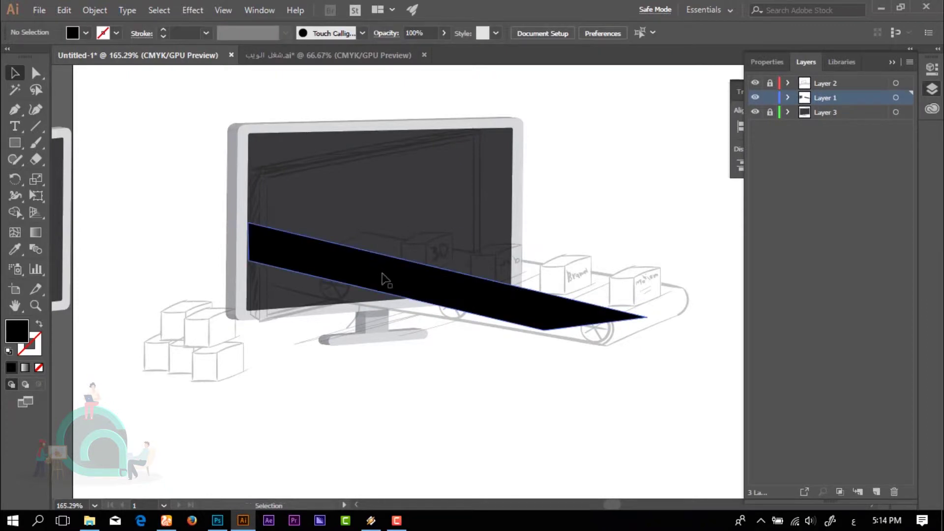
Duplicate the band lower, filling the top one light grey and the bottom dark grey.
{"action": "left_click", "coordinate": [386, 279]}
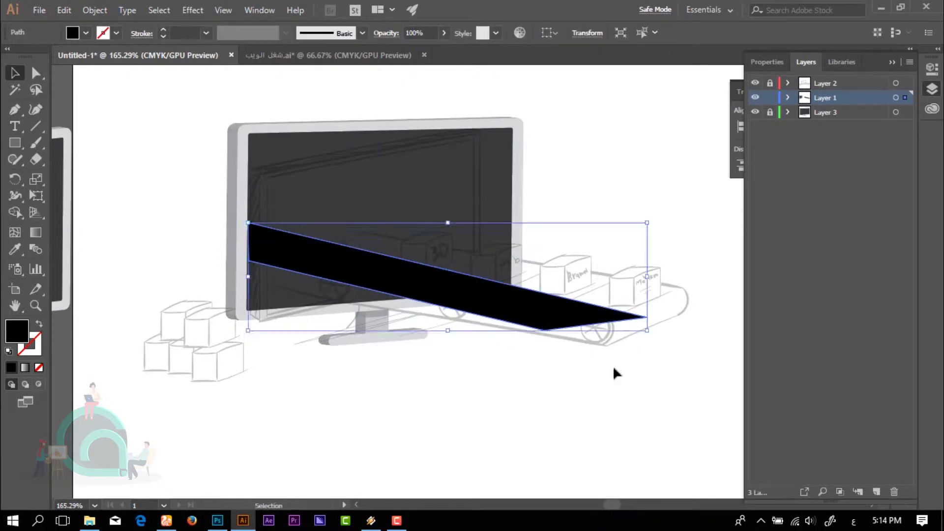
{"action": "left_click_drag", "start_coordinate": [545, 331], "coordinate": [550, 363]}
{"action": "left_click", "coordinate": [443, 283]}
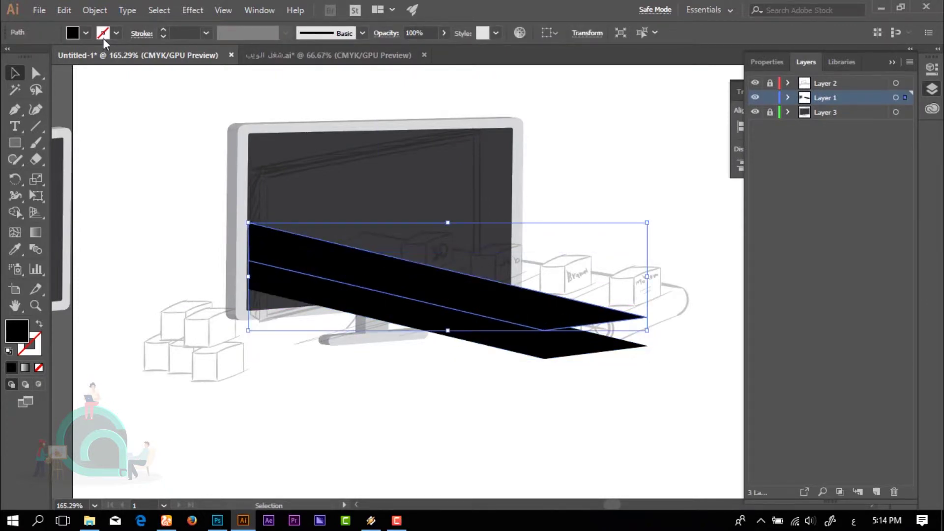
{"action": "left_click", "coordinate": [86, 33]}
{"action": "left_click", "coordinate": [79, 104]}
{"action": "left_click", "coordinate": [528, 350]}
{"action": "left_click", "coordinate": [86, 33]}
{"action": "left_click", "coordinate": [39, 97]}
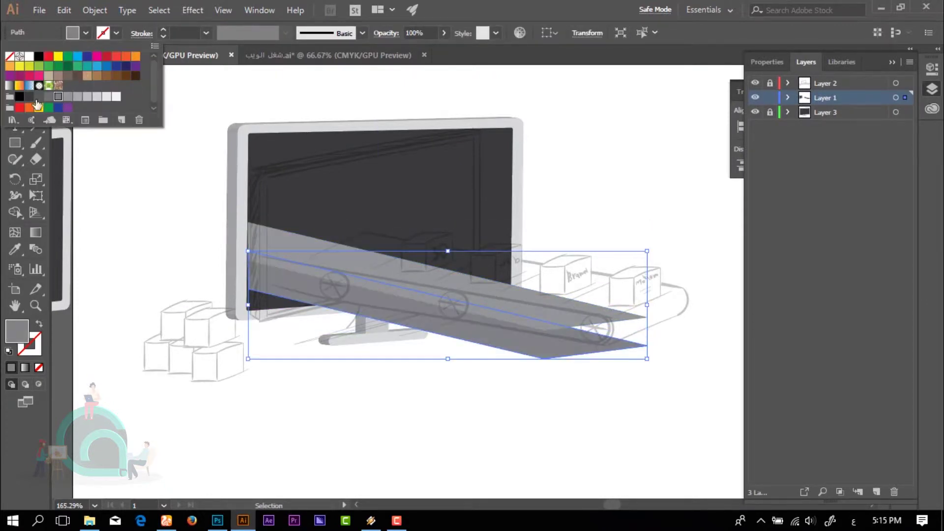
{"action": "left_click", "coordinate": [249, 227]}
{"action": "left_click", "coordinate": [86, 33]}
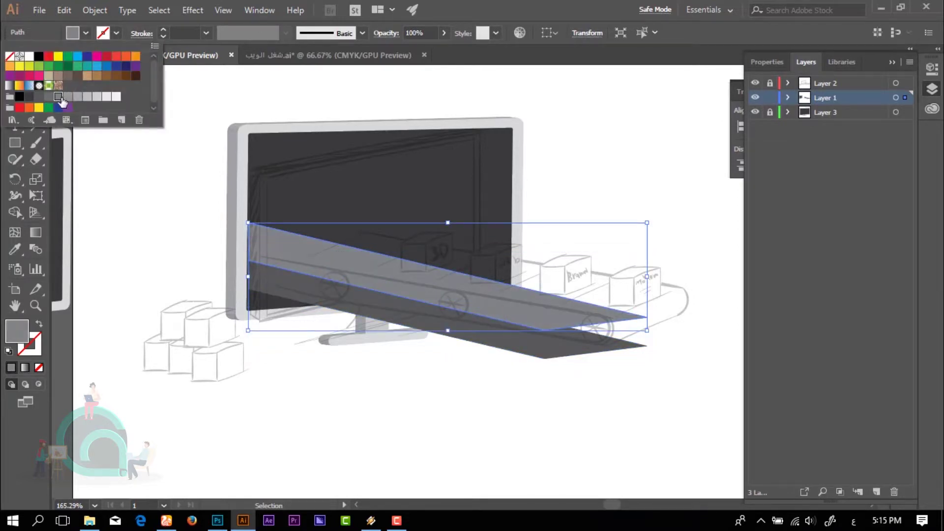
{"action": "left_click", "coordinate": [395, 415]}
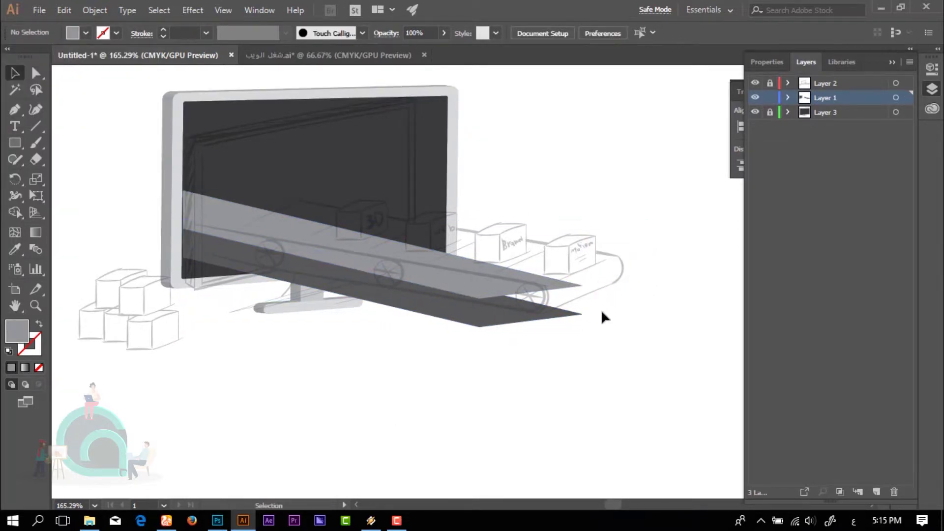
Zoom in on the belt's right end.
{"action": "key", "text": "z"}
{"action": "left_click", "coordinate": [603, 316]}
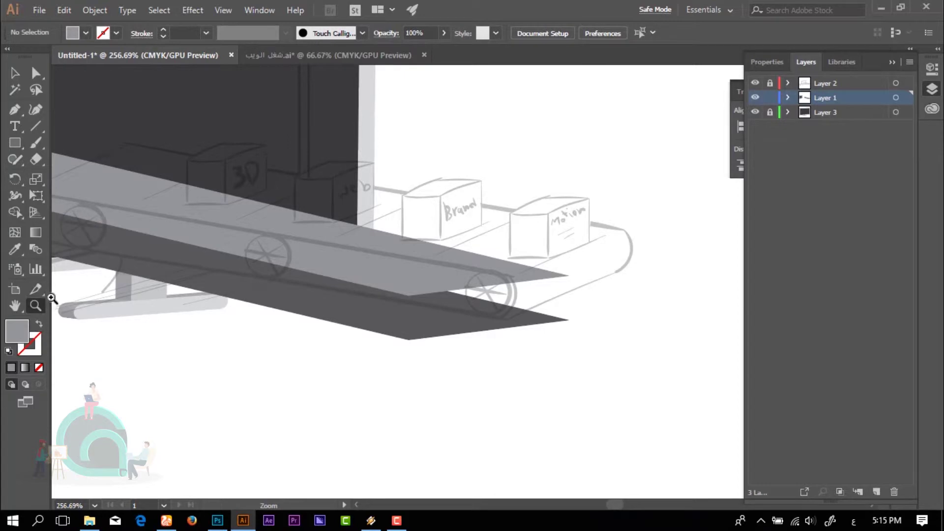
{"action": "left_click", "coordinate": [15, 73]}
{"action": "left_click", "coordinate": [7, 48]}
{"action": "left_click", "coordinate": [15, 109]}
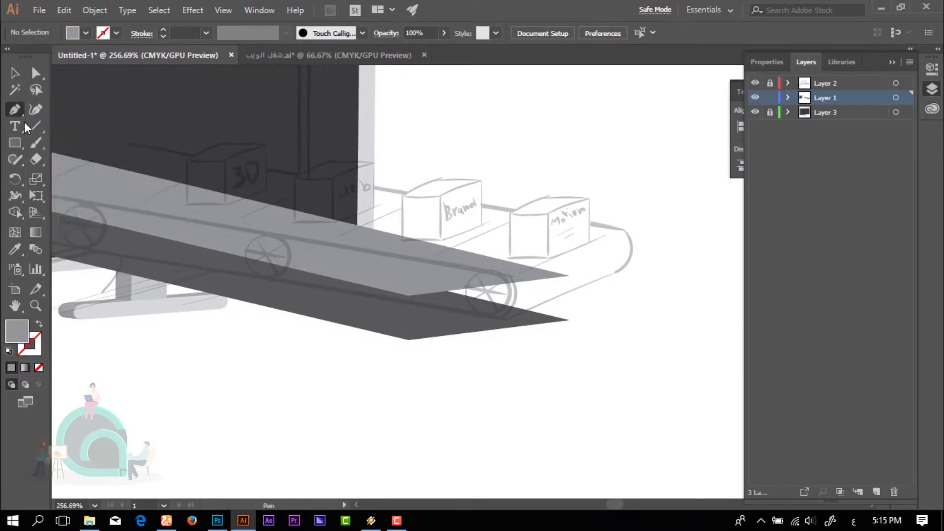
Curve both band tips into rounded ends and draw a rectangle over the band's end.
{"action": "mouse_move", "coordinate": [569, 298]}
{"action": "left_mouse_down"}
{"action": "mouse_move", "coordinate": [594, 298]}
{"action": "mouse_move", "coordinate": [585, 305]}
{"action": "left_mouse_up"}
{"action": "left_click_drag", "start_coordinate": [408, 317], "coordinate": [425, 316]}
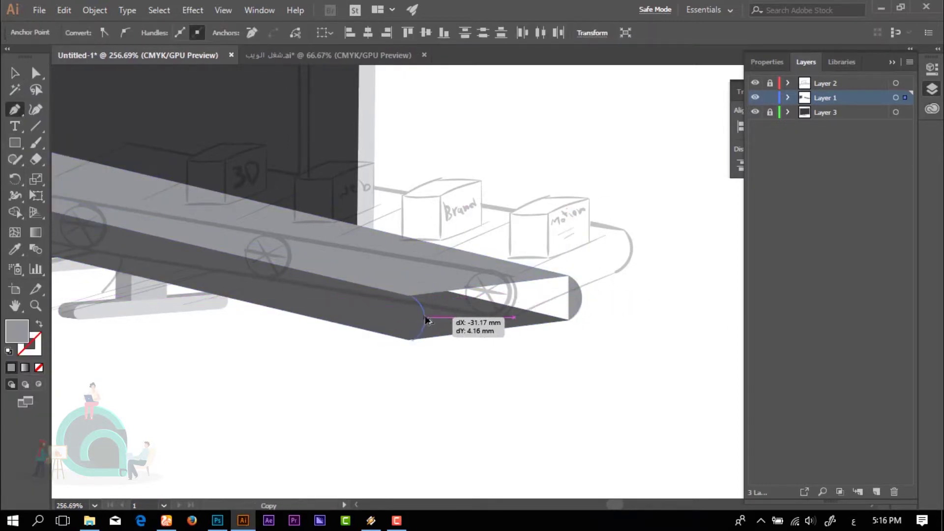
{"action": "key", "text": "m"}
{"action": "key", "text": "ctrl+equal"}
{"action": "key", "text": "ctrl+equal"}
{"action": "key", "text": "ctrl+equal"}
{"action": "mouse_move", "coordinate": [166, 253]}
{"action": "left_mouse_down"}
{"action": "mouse_move", "coordinate": [223, 356]}
{"action": "mouse_move", "coordinate": [561, 356]}
{"action": "mouse_move", "coordinate": [539, 289]}
{"action": "left_mouse_up"}
Merge the small left-end piece with the large band using Pathfinder Unite.
{"action": "key", "text": "v"}
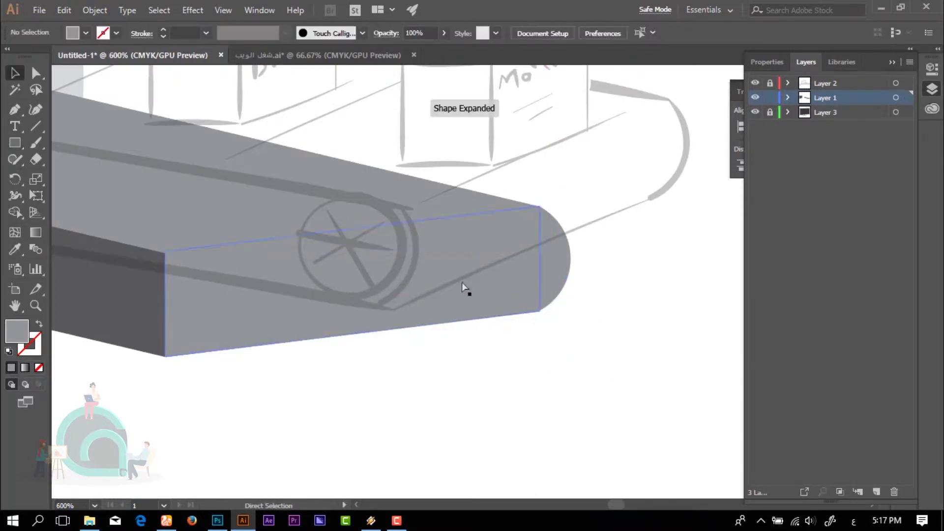
{"action": "left_click", "coordinate": [211, 315]}
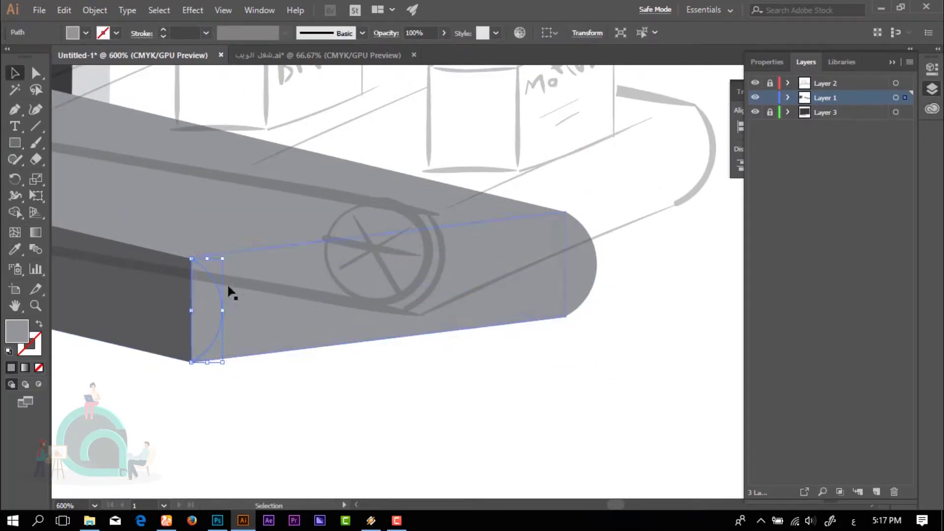
{"action": "left_click", "coordinate": [374, 295], "text": "shift"}
{"action": "key", "text": "ctrl+shift+F9"}
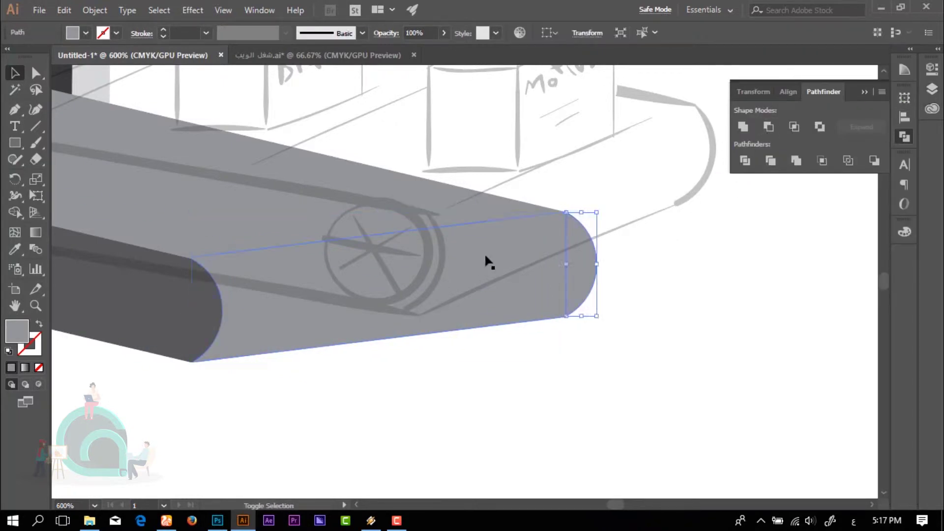
{"action": "scroll", "coordinate": [480, 231], "scroll_direction": "up", "scroll_amount": 3}
{"action": "scroll", "coordinate": [501, 262], "scroll_direction": "up", "scroll_amount": 2}
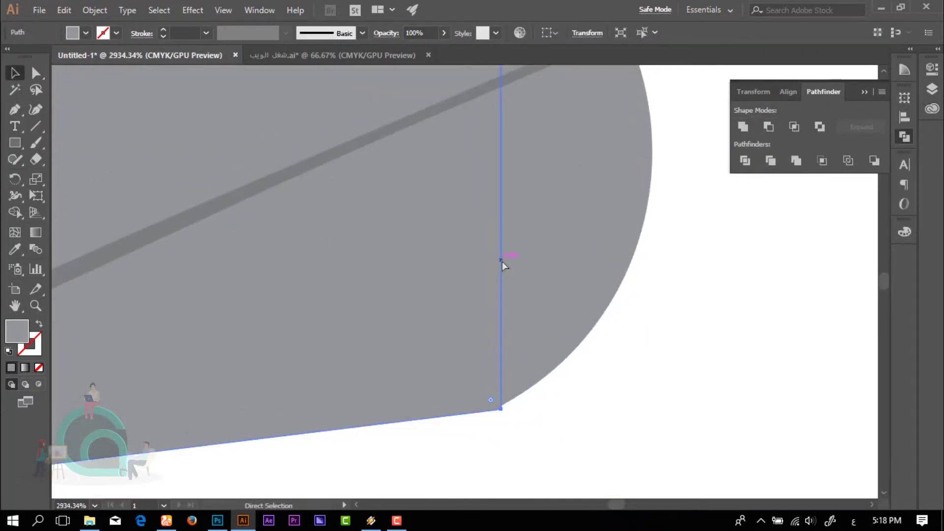
{"action": "scroll", "coordinate": [536, 295], "scroll_direction": "right", "scroll_amount": 2}
{"action": "left_click", "coordinate": [569, 326]}
{"action": "scroll", "coordinate": [591, 316], "scroll_direction": "up", "scroll_amount": 5}
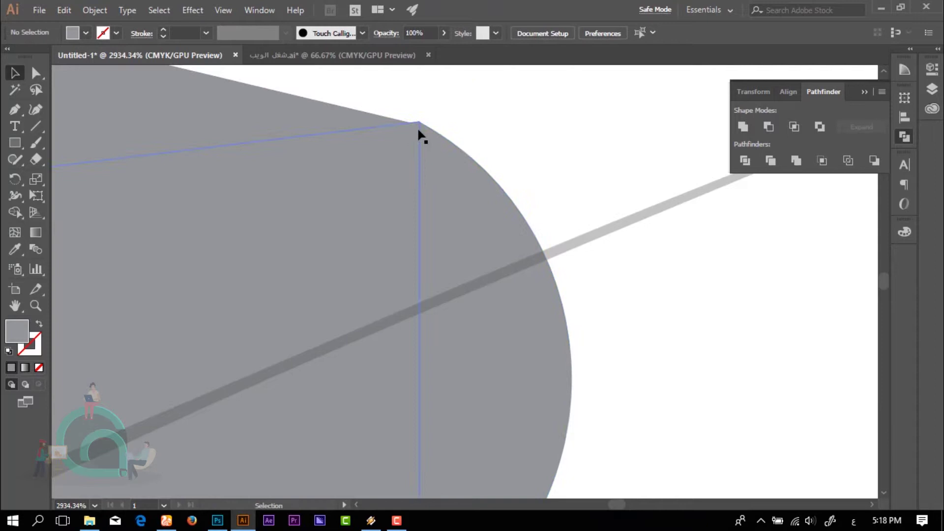
{"action": "left_click", "coordinate": [462, 221]}
Zoom in and out to inspect the belt's new rounded ends.
{"action": "key", "text": "z"}
{"action": "left_click", "coordinate": [190, 243], "text": "alt"}
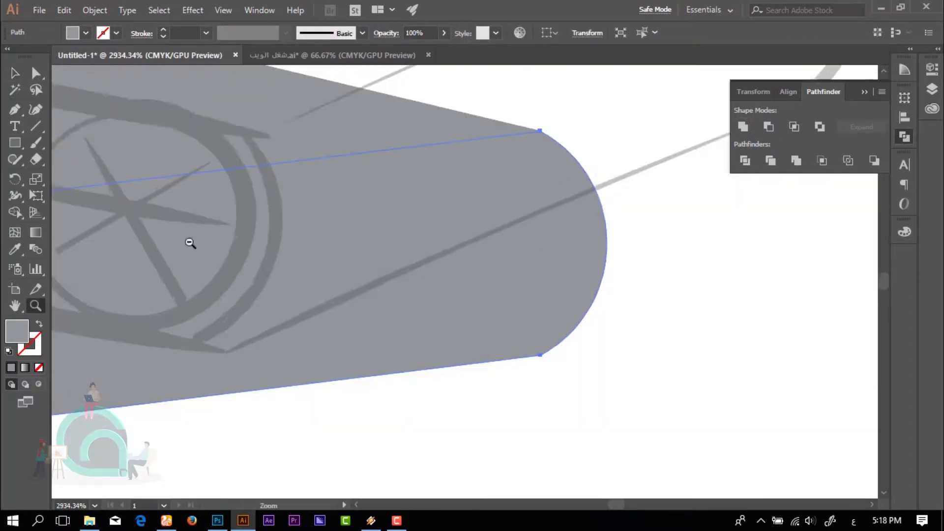
{"action": "left_click", "coordinate": [201, 242]}
{"action": "left_click_drag", "start_coordinate": [210, 348], "coordinate": [338, 418]}
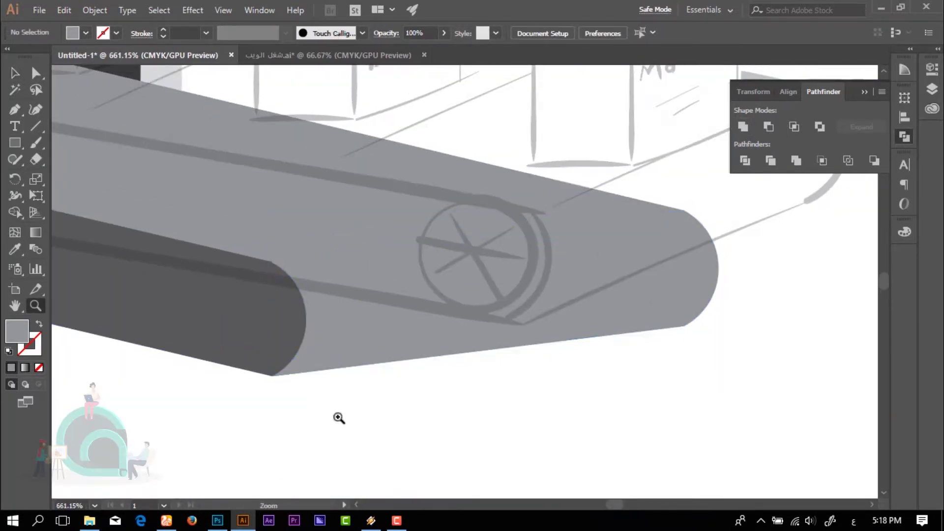
{"action": "left_click", "coordinate": [339, 417], "text": "alt"}
{"action": "left_click", "coordinate": [415, 228]}
Draw a circle with a small rectangular tooth on top of it.
{"action": "left_click_drag", "start_coordinate": [15, 143], "coordinate": [59, 171]}
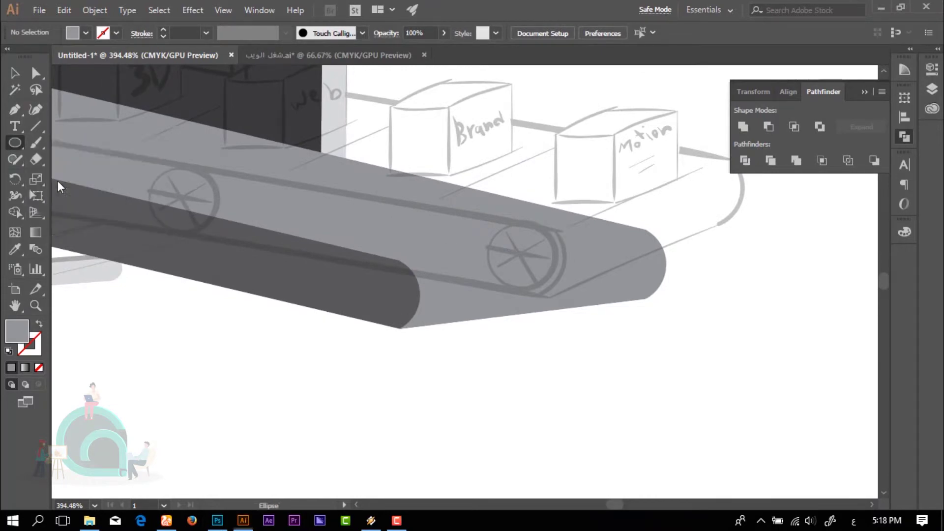
{"action": "scroll", "coordinate": [190, 316], "scroll_direction": "down", "scroll_amount": 3}
{"action": "scroll", "coordinate": [69, 152], "scroll_direction": "down", "scroll_amount": 5}
{"action": "left_click_drag", "start_coordinate": [158, 201], "coordinate": [245, 288]}
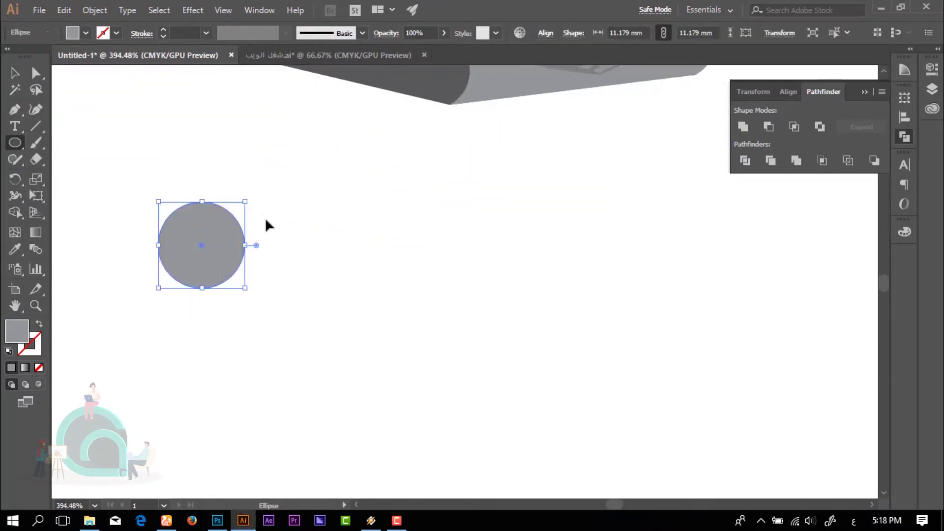
{"action": "key", "text": "ctrl+shift+a"}
{"action": "left_click_drag", "start_coordinate": [15, 143], "coordinate": [85, 141]}
{"action": "left_click_drag", "start_coordinate": [193, 193], "coordinate": [209, 210]}
Rotate-copy the tooth 30° around the circle's centre, repeating to ring the circle with teeth.
{"action": "key", "text": "r"}
{"action": "left_click", "coordinate": [202, 245], "text": "alt"}
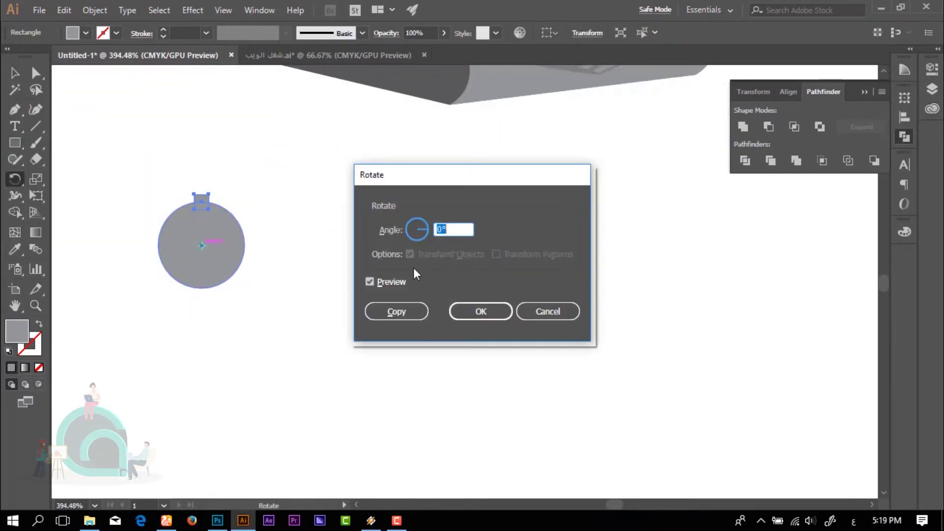
{"action": "type", "text": "30"}
{"action": "left_click", "coordinate": [397, 311]}
{"action": "key", "text": "ctrl+d"}
{"action": "key", "text": "ctrl+d"}
{"action": "key", "text": "ctrl+d"}
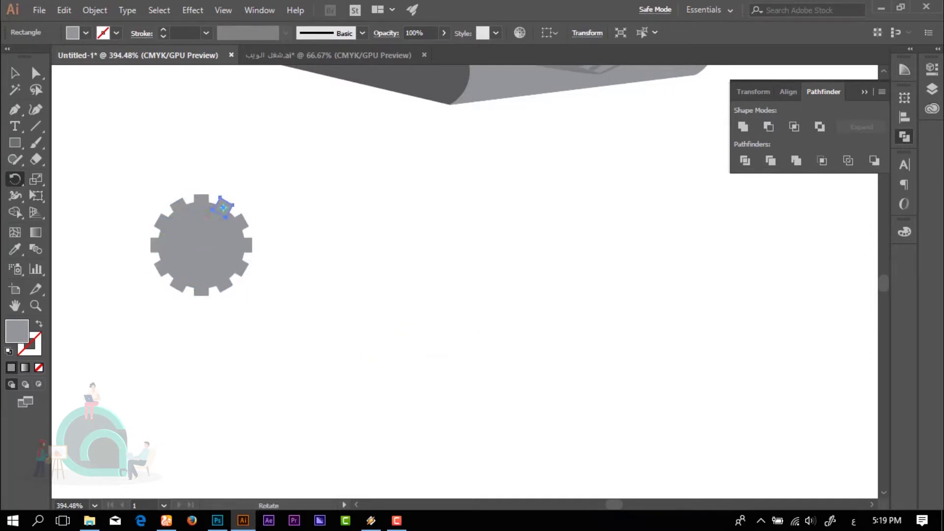
Unite the circle and all its teeth into a single gear shape.
{"action": "key", "text": "v"}
{"action": "left_click_drag", "start_coordinate": [316, 179], "coordinate": [175, 331]}
{"action": "left_click", "coordinate": [744, 127]}
{"action": "scroll", "coordinate": [183, 225], "scroll_direction": "up", "scroll_amount": 2}
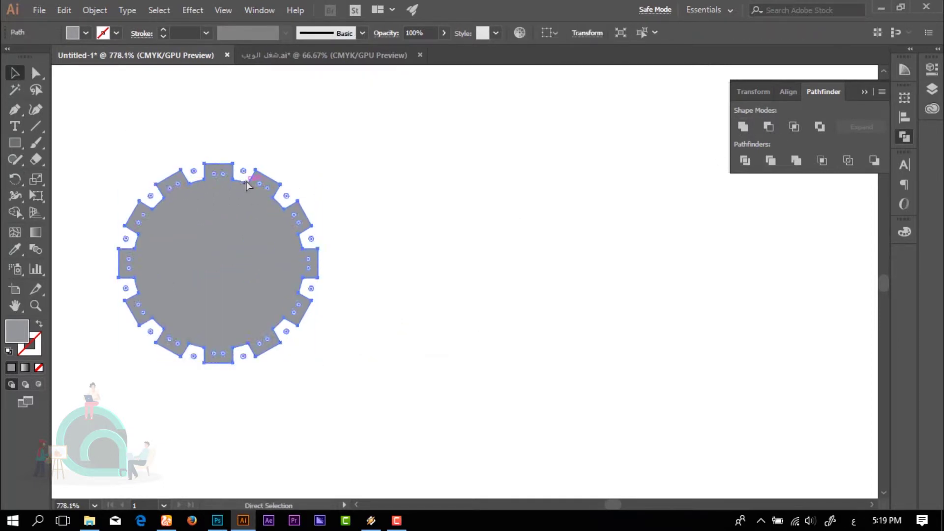
{"action": "scroll", "coordinate": [257, 164], "scroll_direction": "up", "scroll_amount": 1}
Shrink the finished gear down onto the belt's rounded end.
{"action": "key", "text": "z"}
{"action": "scroll", "coordinate": [294, 170], "scroll_direction": "down", "scroll_amount": 3}
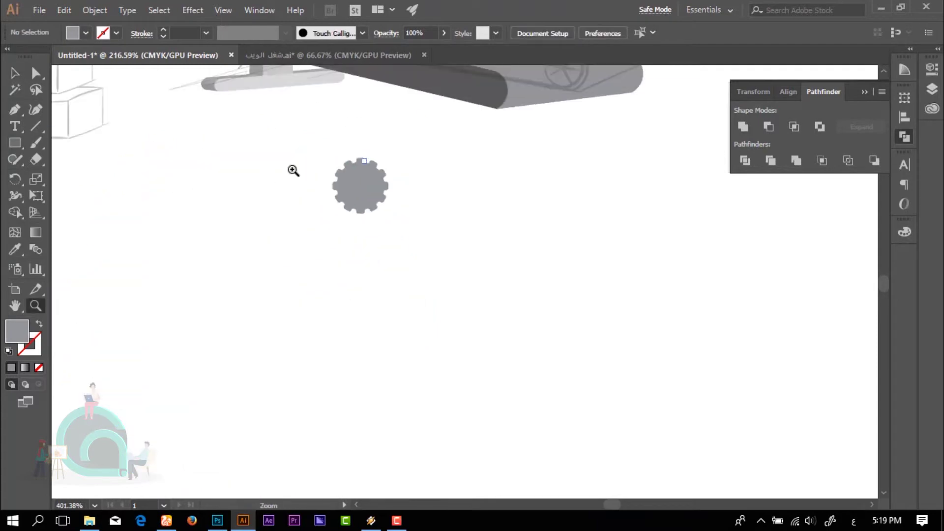
{"action": "left_click_drag", "start_coordinate": [15, 143], "coordinate": [74, 177]}
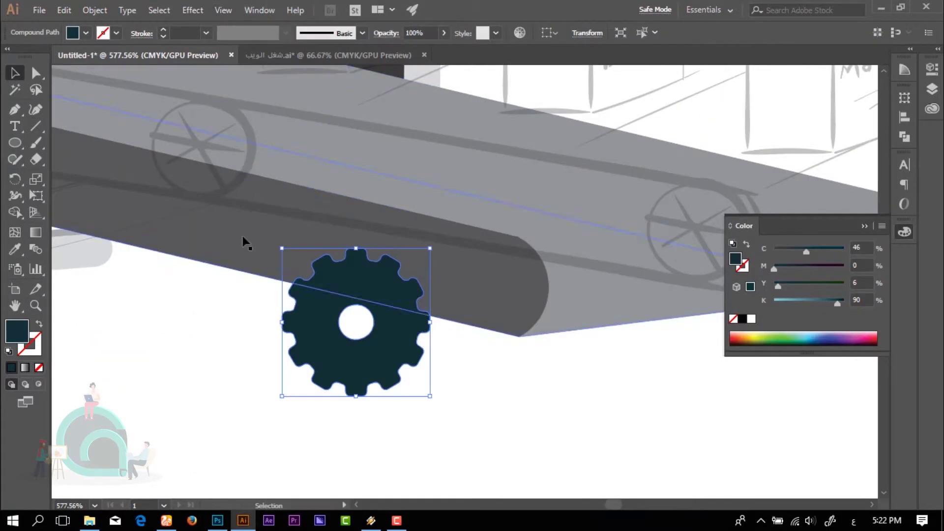
{"action": "mouse_move", "coordinate": [430, 395]}
{"action": "left_mouse_down"}
{"action": "mouse_move", "coordinate": [389, 344]}
{"action": "mouse_move", "coordinate": [514, 328]}
{"action": "left_mouse_up"}
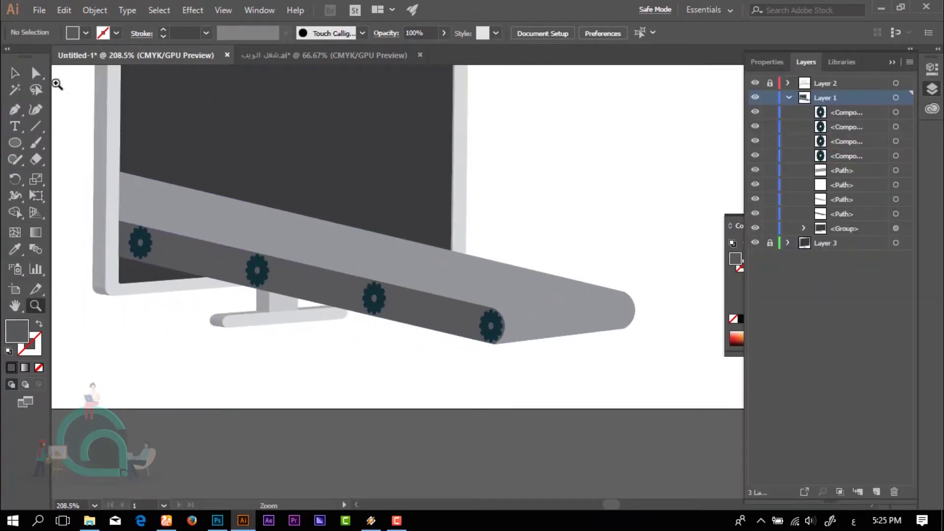
Fill the top surface of the belt with a teal swatch.
{"action": "key", "text": "v"}
{"action": "left_click", "coordinate": [400, 321]}
{"action": "left_click", "coordinate": [85, 33]}
{"action": "left_click", "coordinate": [101, 68]}
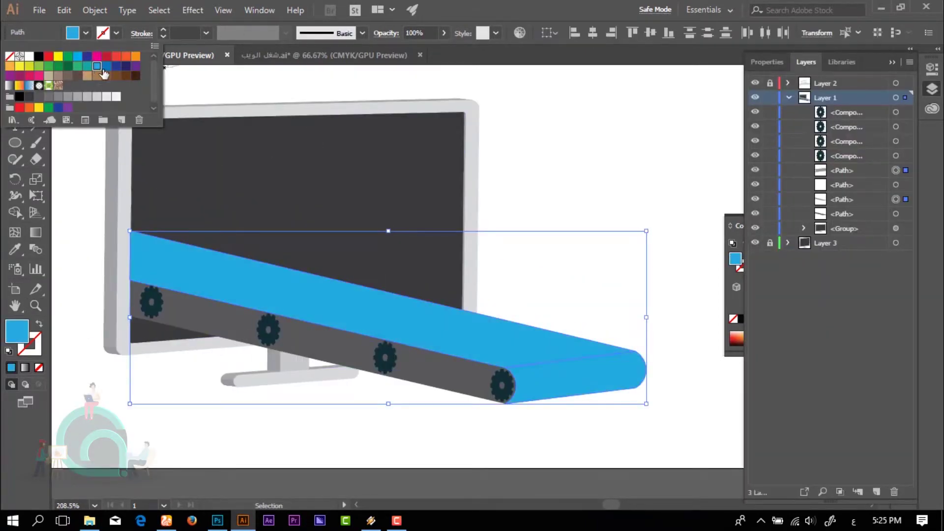
{"action": "left_click", "coordinate": [90, 69]}
Colour the belt's side band dark teal in the Color panel.
{"action": "left_click", "coordinate": [426, 381]}
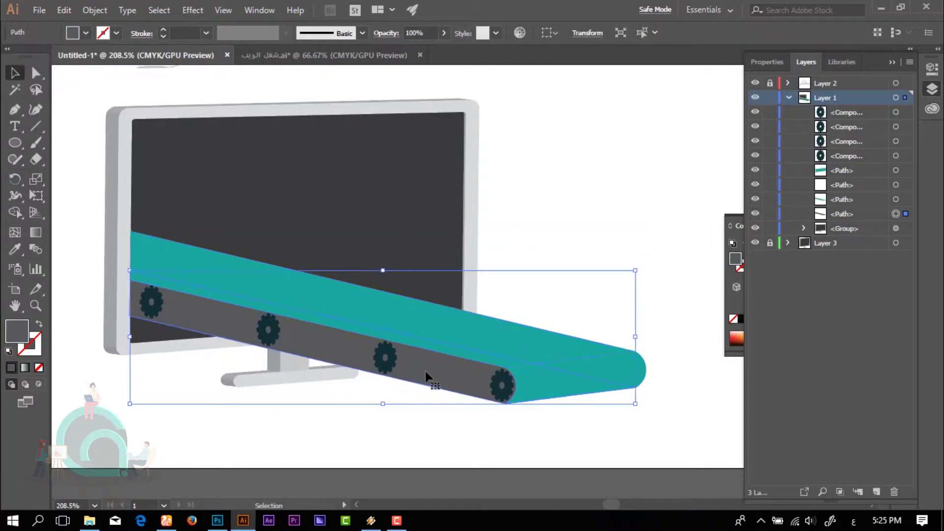
{"action": "left_click", "coordinate": [72, 33]}
{"action": "left_click", "coordinate": [89, 68]}
{"action": "left_click", "coordinate": [932, 88]}
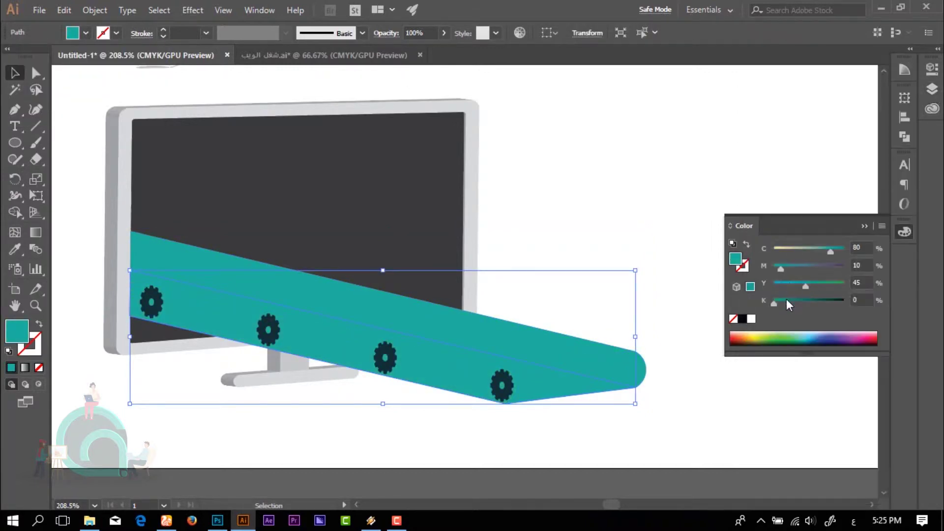
{"action": "left_click_drag", "start_coordinate": [790, 304], "coordinate": [819, 304]}
{"action": "key", "text": "ctrl+shift+a"}
Move the last gear onto the belt end and darken all four gears' fill.
{"action": "left_click_drag", "start_coordinate": [487, 383], "coordinate": [486, 383]}
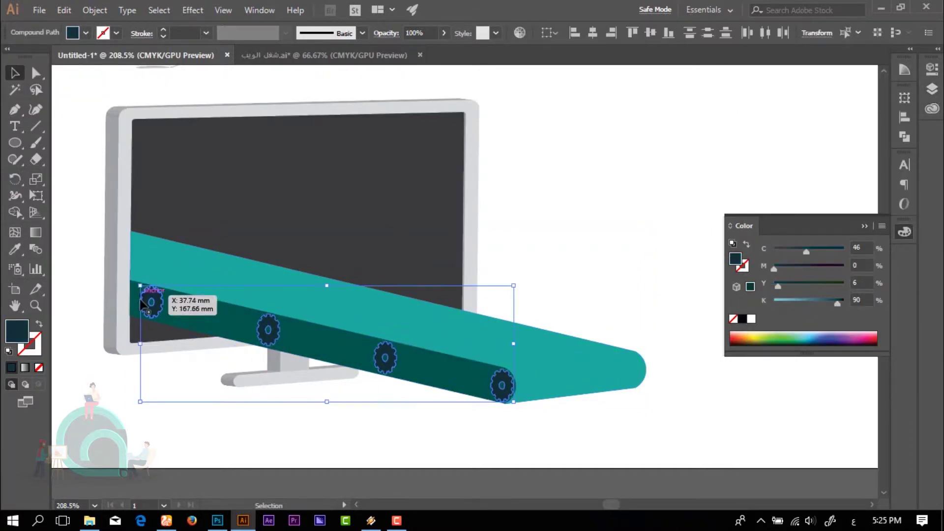
{"action": "left_click", "coordinate": [152, 301]}
{"action": "left_click", "coordinate": [166, 428]}
{"action": "left_click", "coordinate": [268, 329]}
{"action": "left_click", "coordinate": [152, 302], "text": "shift"}
{"action": "left_click", "coordinate": [385, 357], "text": "shift"}
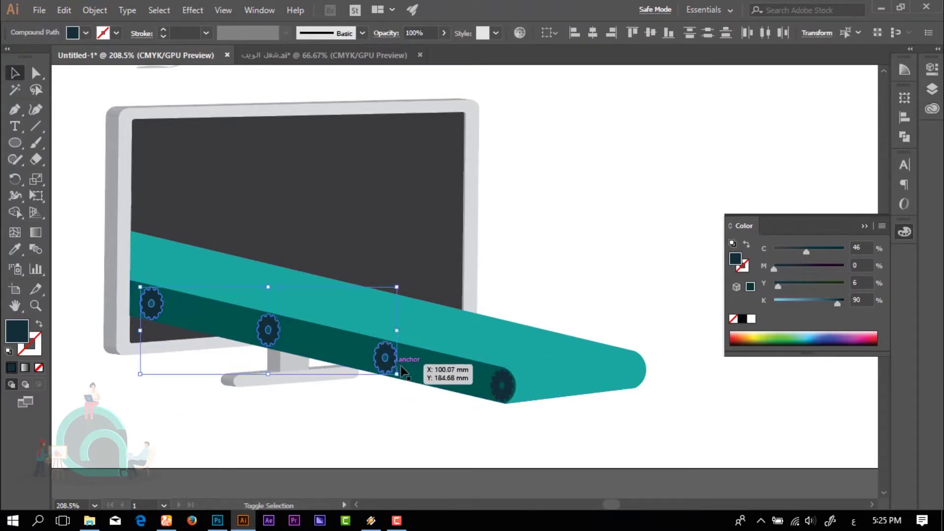
{"action": "left_click", "coordinate": [502, 385], "text": "shift"}
{"action": "left_click", "coordinate": [85, 33]}
{"action": "left_click", "coordinate": [38, 56]}
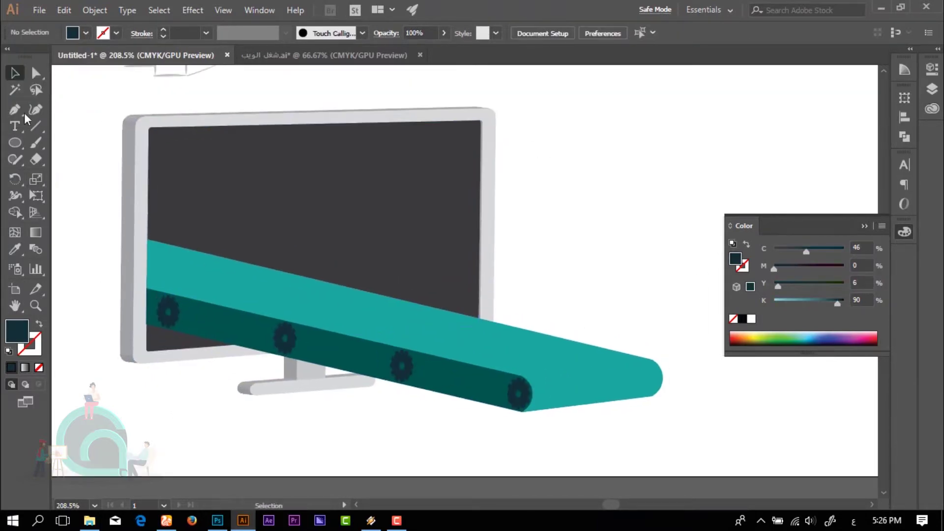
Draw a line along the belt top with a 2 pt stroke and rounded ends.
{"action": "left_click_drag", "start_coordinate": [611, 348], "coordinate": [478, 366]}
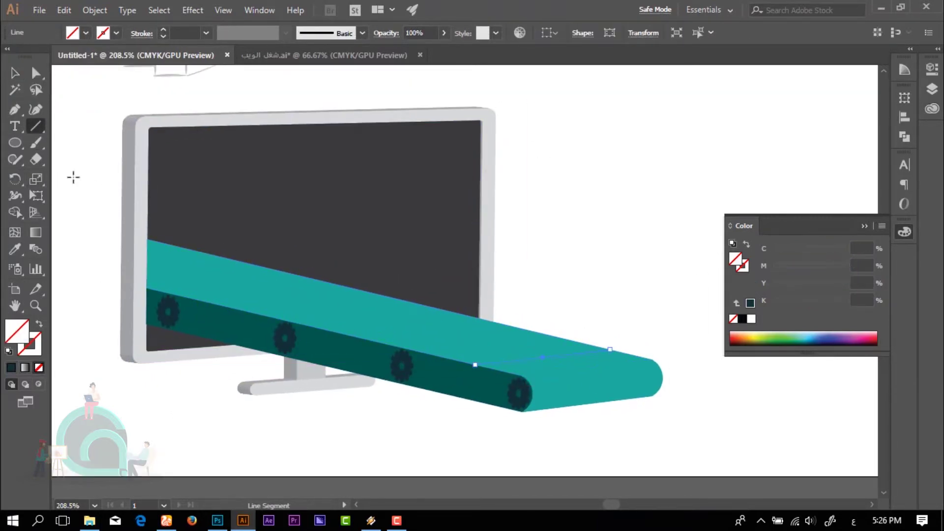
{"action": "key", "text": "z"}
{"action": "left_click", "coordinate": [642, 315]}
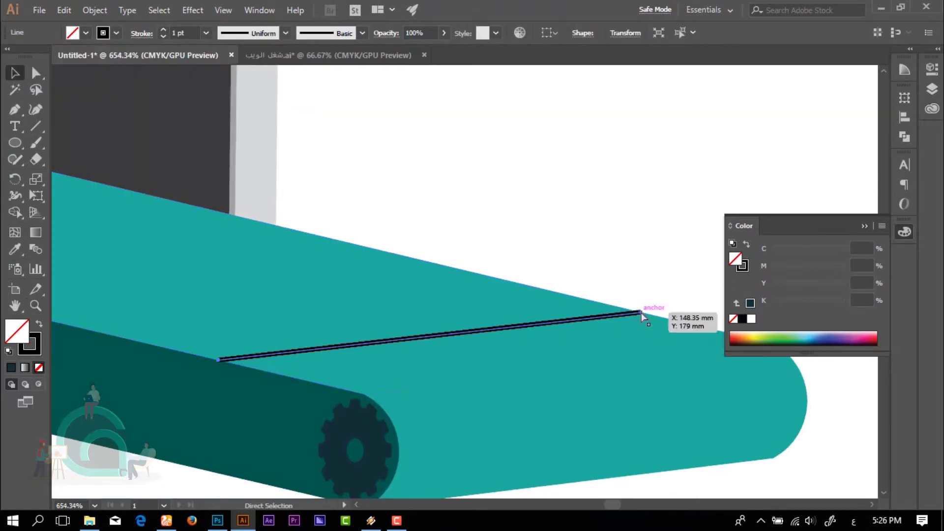
{"action": "left_click", "coordinate": [642, 315]}
{"action": "key", "text": "ctrl+shift+a"}
{"action": "left_click", "coordinate": [499, 246], "text": "alt"}
{"action": "left_click", "coordinate": [605, 339]}
{"action": "left_click", "coordinate": [142, 33]}
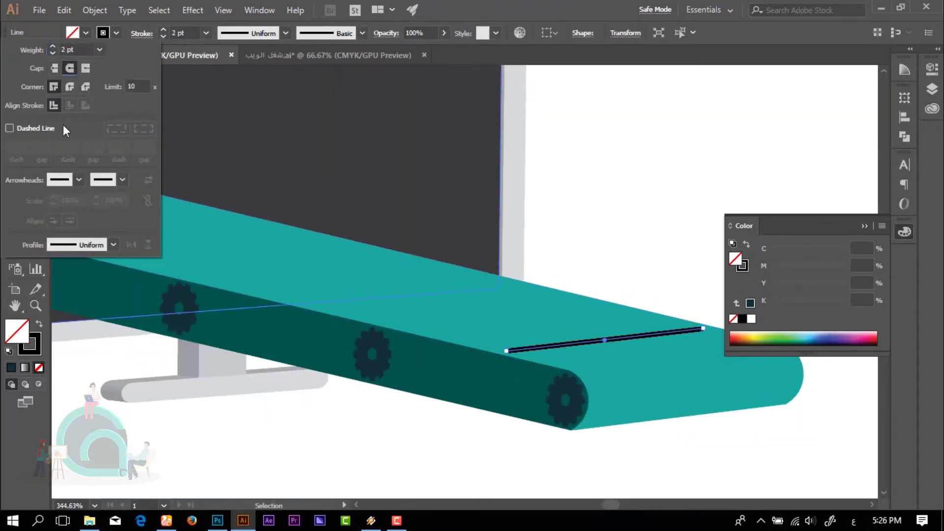
Blend the line with a copy into a row of stripes, expand it, and erase overhanging ends.
{"action": "left_click_drag", "start_coordinate": [639, 320], "coordinate": [344, 236]}
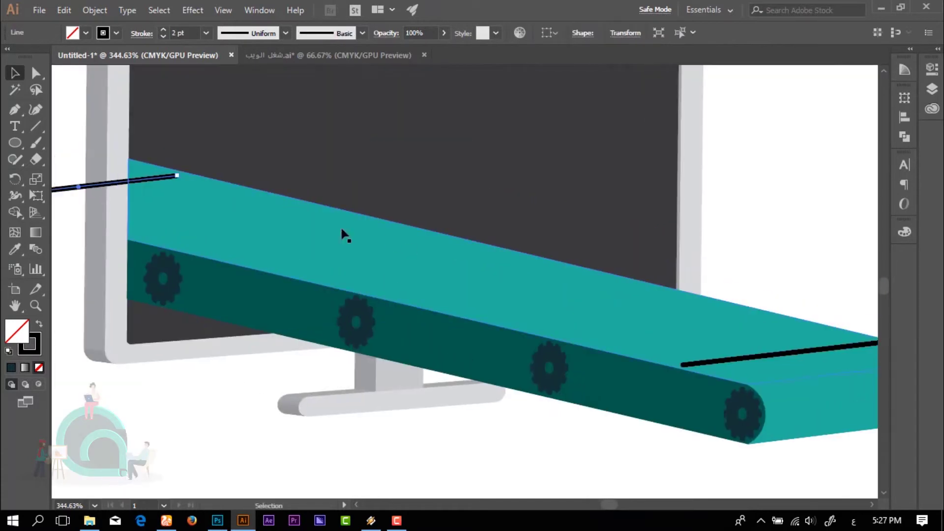
{"action": "left_click", "coordinate": [764, 380], "text": "shift"}
{"action": "key", "text": "ctrl+alt+b"}
{"action": "left_click", "coordinate": [94, 10]}
{"action": "left_click", "coordinate": [108, 132]}
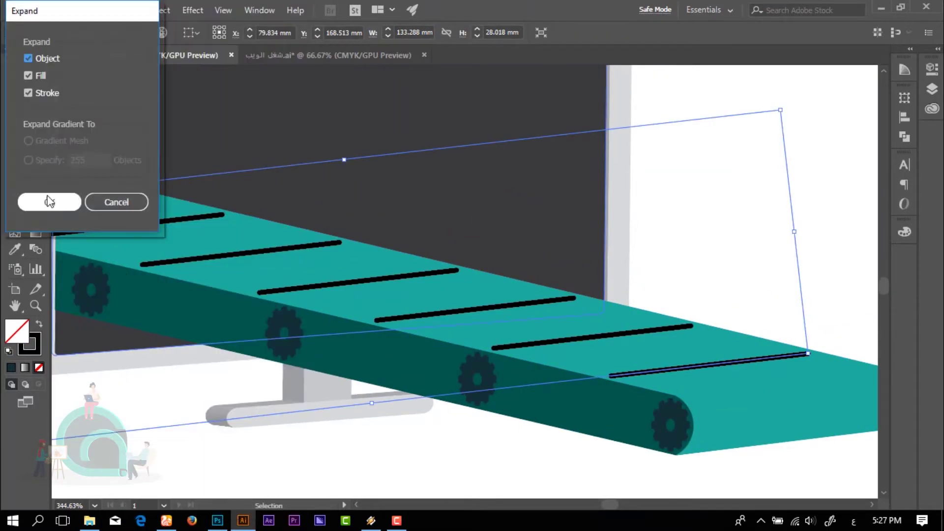
{"action": "left_click", "coordinate": [49, 201]}
{"action": "key", "text": "shift+e"}
{"action": "left_click_drag", "start_coordinate": [73, 111], "coordinate": [233, 342]}
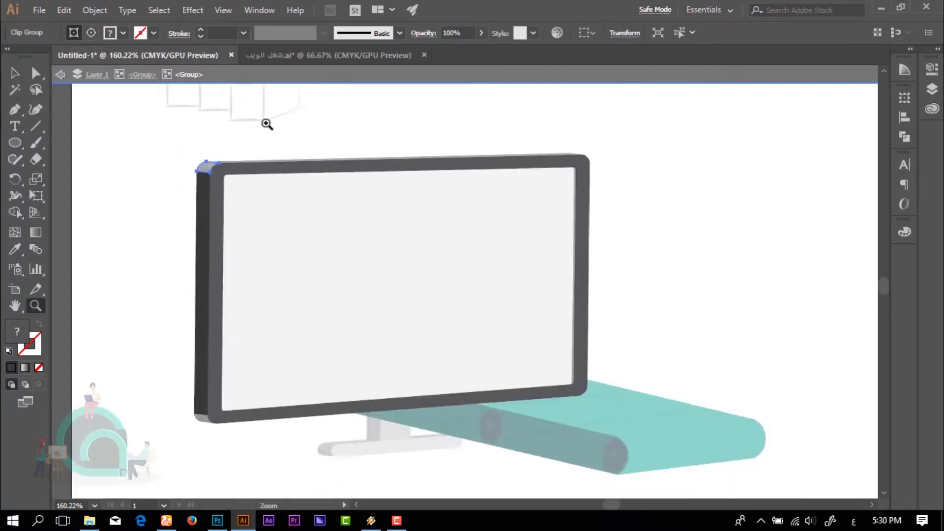
Eyedrop dark grey onto the monitor frame and stand, then apply 3D Extrude & Bevel to the tan square.
{"action": "left_click_drag", "start_coordinate": [266, 124], "coordinate": [362, 182]}
{"action": "key", "text": "i"}
{"action": "left_click", "coordinate": [266, 285]}
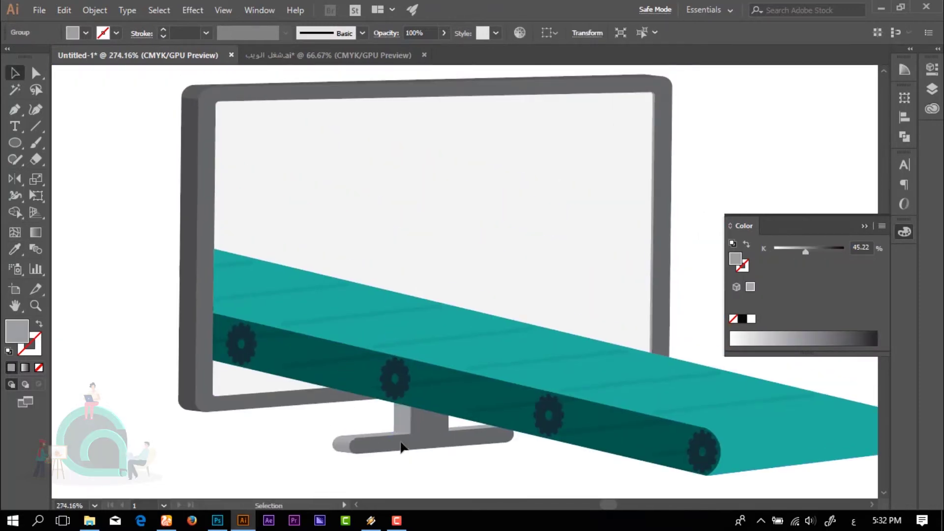
{"action": "double_click", "coordinate": [401, 446]}
{"action": "key", "text": "i"}
{"action": "left_click", "coordinate": [342, 449]}
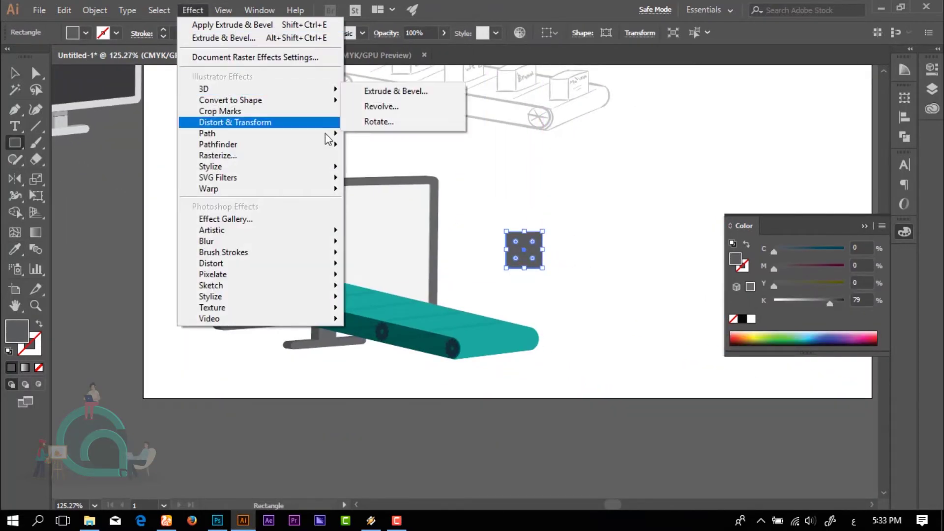
{"action": "left_click", "coordinate": [192, 10]}
{"action": "left_click", "coordinate": [383, 96]}
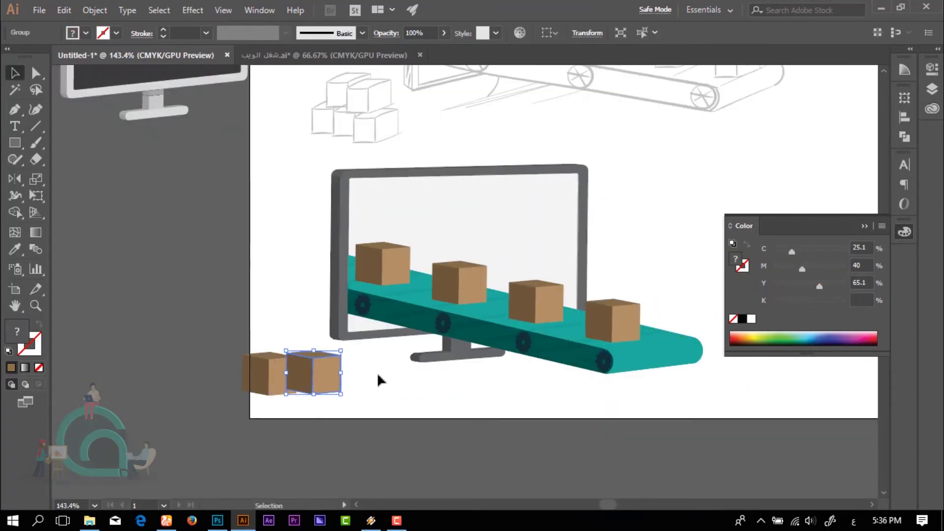
Duplicate a box into the lower-left pile, rearrange the pile and resize the first belt box.
{"action": "left_click_drag", "start_coordinate": [380, 379], "coordinate": [316, 363]}
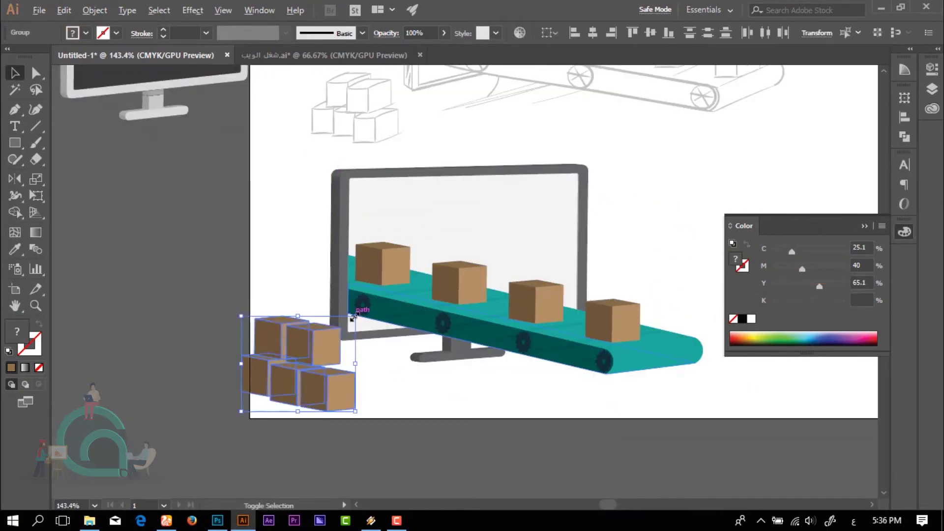
{"action": "left_click_drag", "start_coordinate": [383, 266], "coordinate": [458, 273]}
{"action": "left_click_drag", "start_coordinate": [565, 279], "coordinate": [564, 279]}
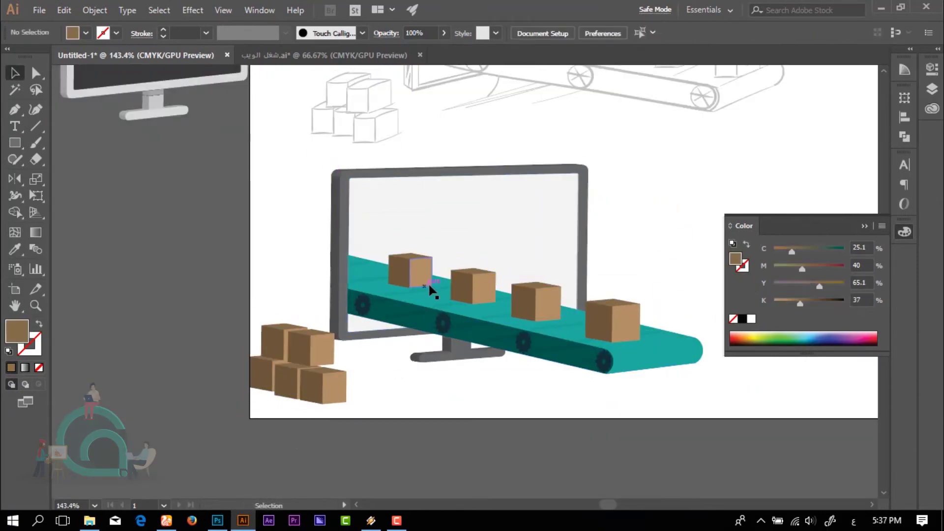
{"action": "left_click", "coordinate": [643, 258]}
Add another box at the back of the pile and shift the pile up and right.
{"action": "scroll", "coordinate": [500, 274], "scroll_direction": "right", "scroll_amount": 3}
{"action": "left_click_drag", "start_coordinate": [248, 386], "coordinate": [270, 383]}
{"action": "left_click", "coordinate": [234, 414]}
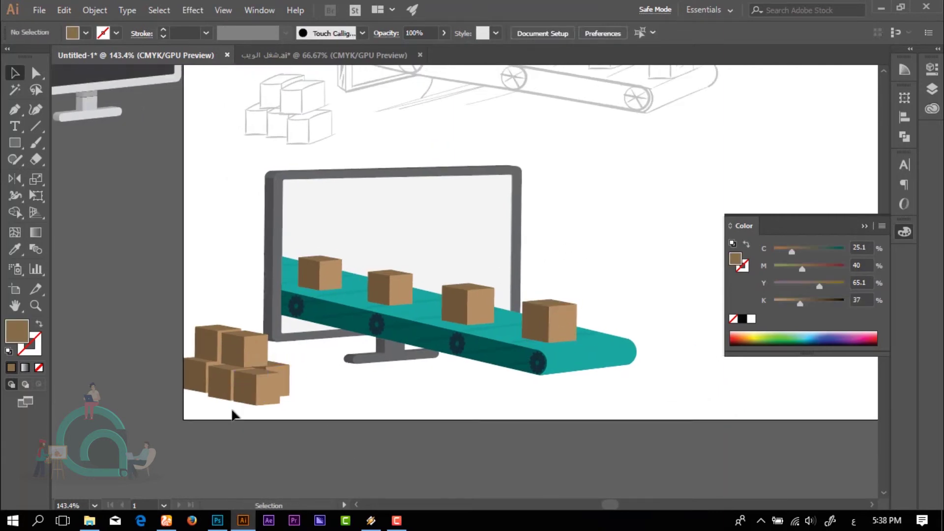
{"action": "left_click_drag", "start_coordinate": [217, 349], "coordinate": [243, 335]}
{"action": "left_click", "coordinate": [257, 432]}
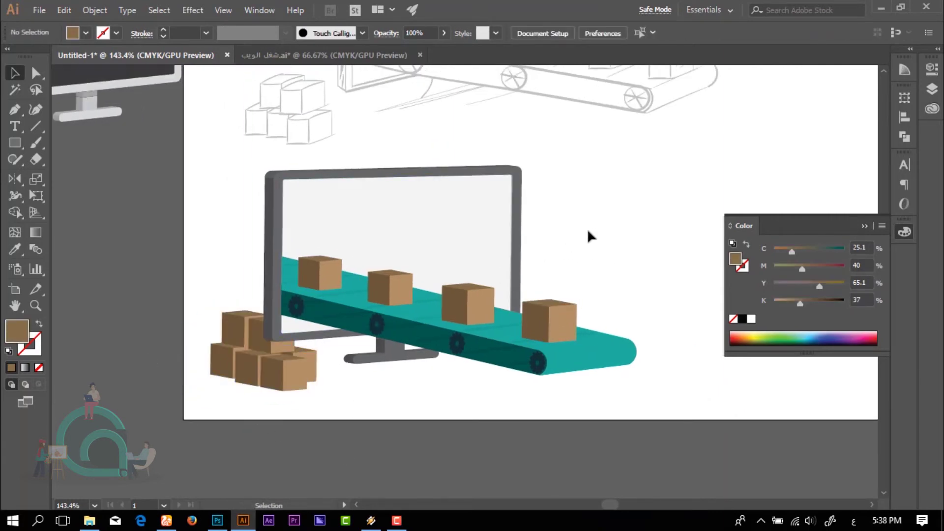
{"action": "scroll", "coordinate": [590, 236], "scroll_direction": "right", "scroll_amount": 2}
{"action": "scroll", "coordinate": [590, 237], "scroll_direction": "up", "scroll_amount": 1}
{"action": "scroll", "coordinate": [455, 327], "scroll_direction": "up", "scroll_amount": 5}
Add a '3D' label in Comfortaa Bold onto the first box and begin the next label.
{"action": "key", "text": "t"}
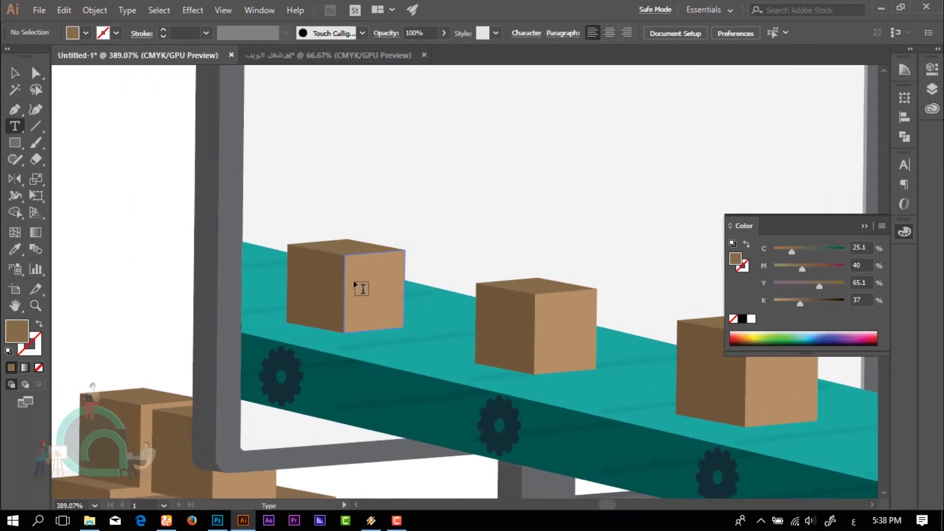
{"action": "left_click", "coordinate": [145, 265]}
{"action": "type", "text": "3D"}
{"action": "key", "text": "ctrl+a"}
{"action": "key", "text": "ctrl+t"}
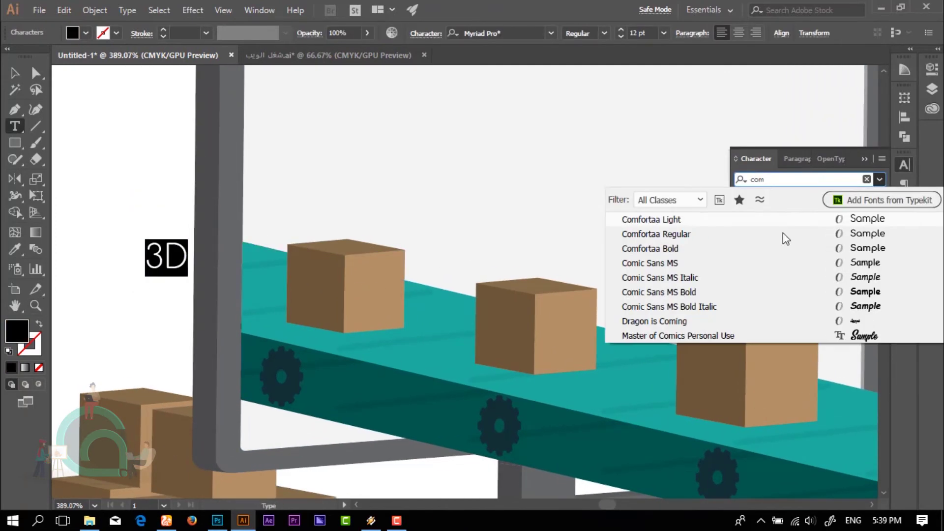
{"action": "left_click", "coordinate": [649, 249]}
{"action": "key", "text": "Escape"}
{"action": "left_click_drag", "start_coordinate": [159, 264], "coordinate": [366, 297]}
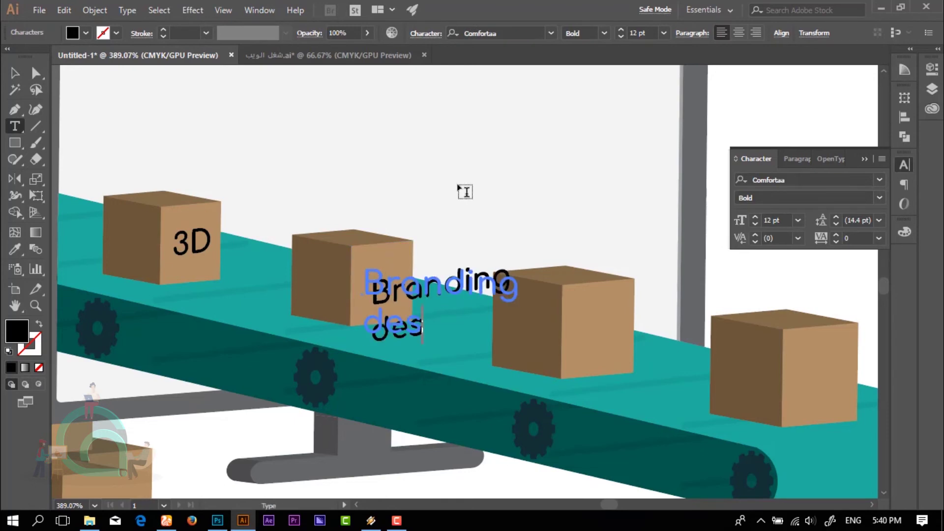
{"action": "type", "text": "ign"}
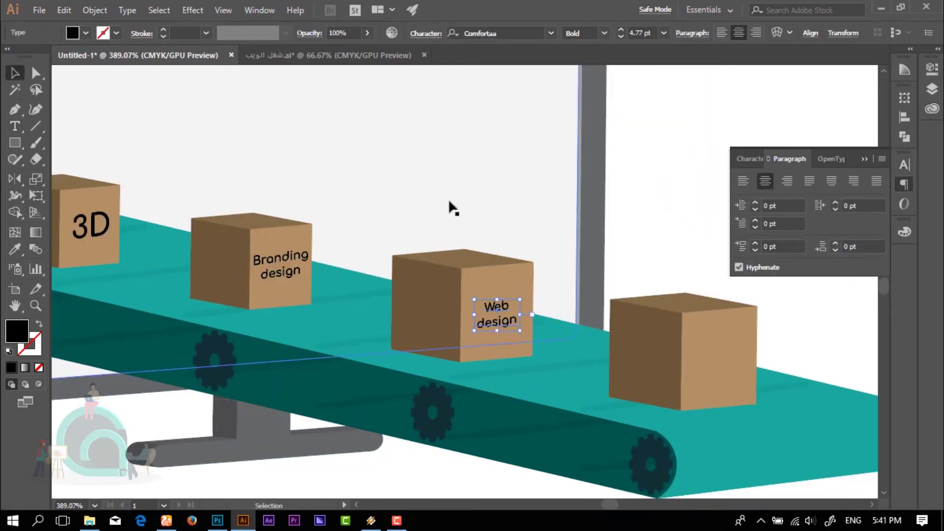